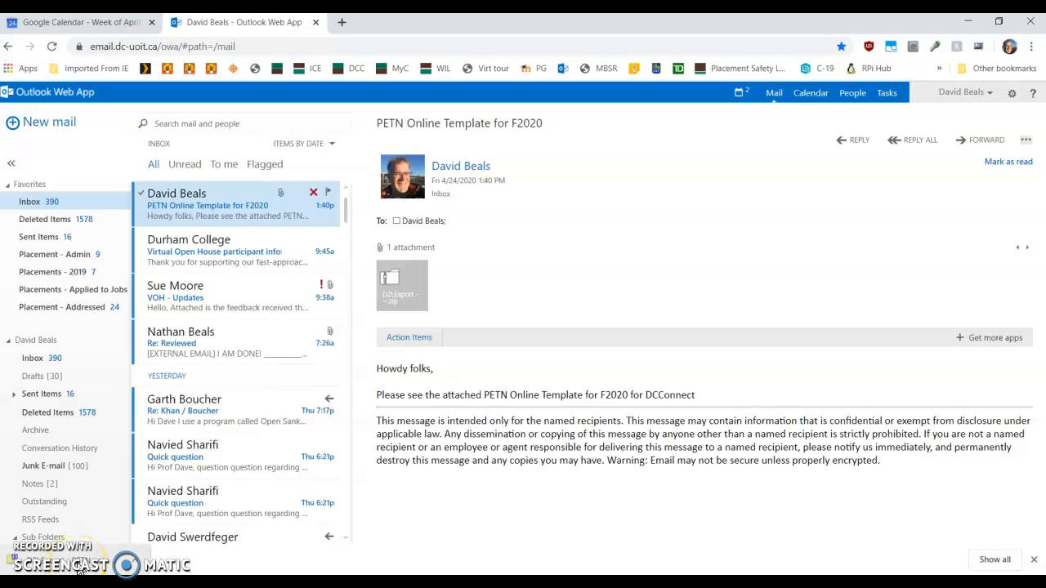
# Step: Locate the downloaded "D2LExport - PETN Online Template for F2020 r0 (1)" zip in its folder and delete that duplicate
pyautogui.hotkey('ctrl', 'j')
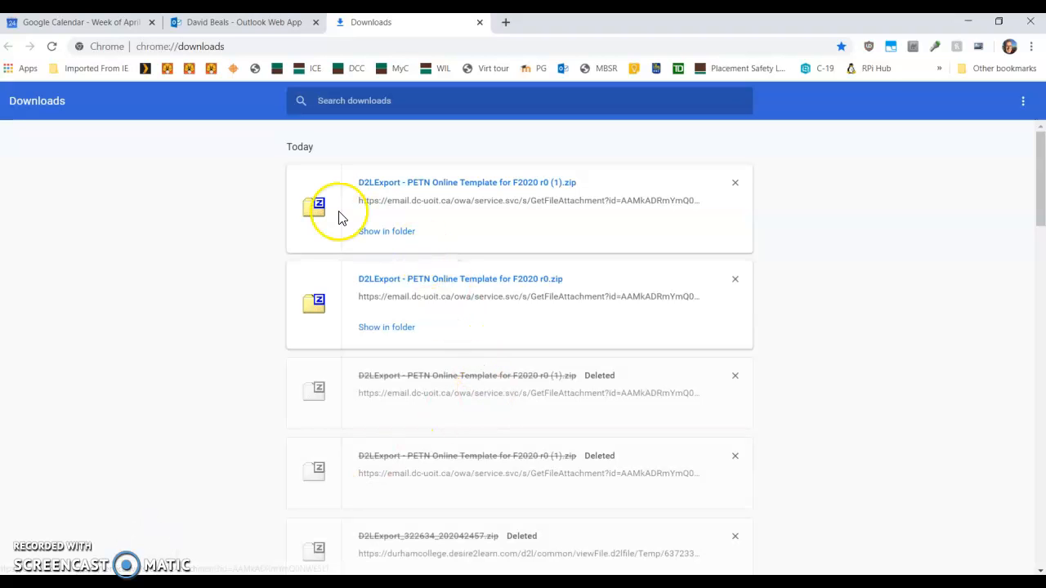
pyautogui.click(390, 237)
pyautogui.click(291, 46)
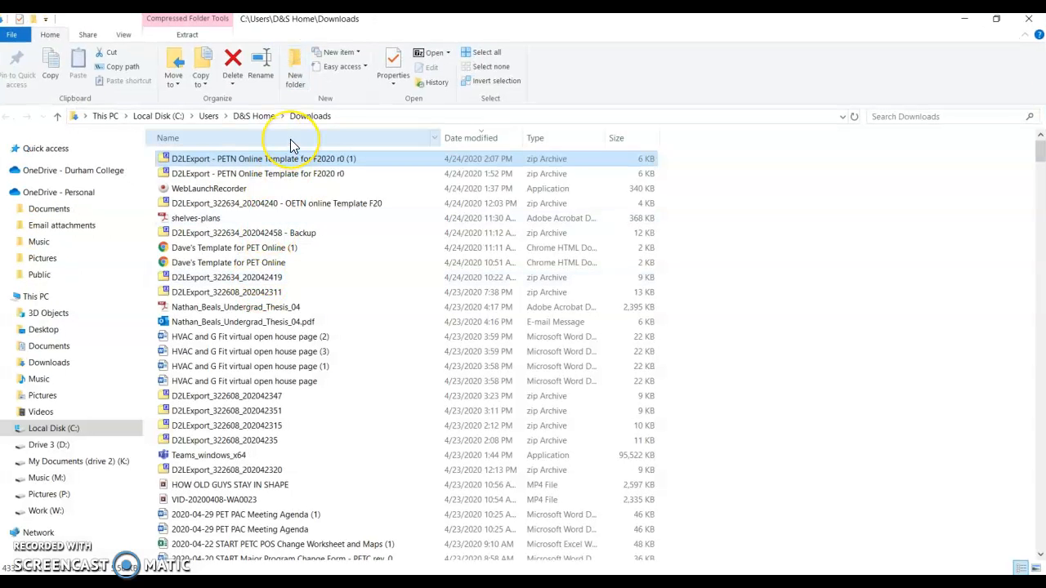
pyautogui.press('Delete')
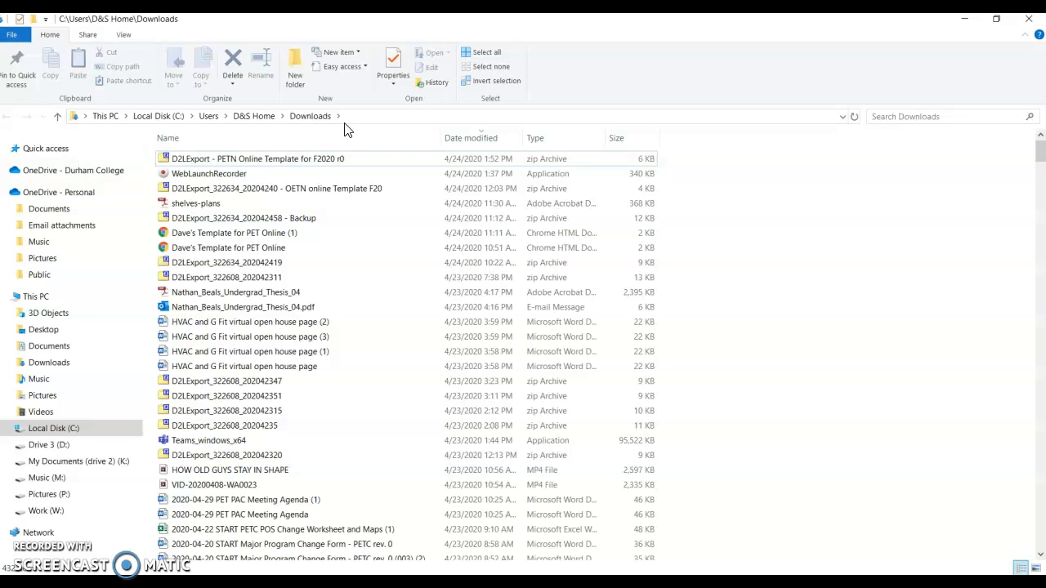
# Step: Switch to the Chrome window showing the Durham College DC Connect homepage
pyautogui.hotkey('alt', 'Tab')
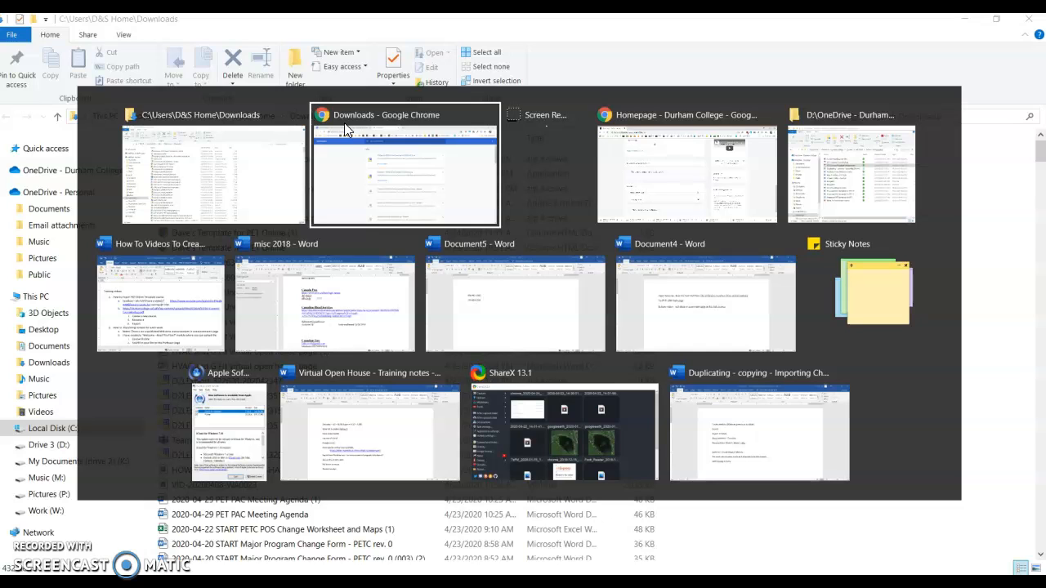
pyautogui.hotkey('alt', 'Tab')
pyautogui.hotkey('alt', 'Tab')
pyautogui.hotkey('alt', 'Tab')
pyautogui.hotkey('alt', 'shift', 'Tab')
pyautogui.hotkey('alt', 'shift', 'Tab')
pyautogui.hotkey('alt', 'shift', 'Tab')
pyautogui.hotkey('alt', 'Tab')
pyautogui.hotkey('alt', 'Tab')
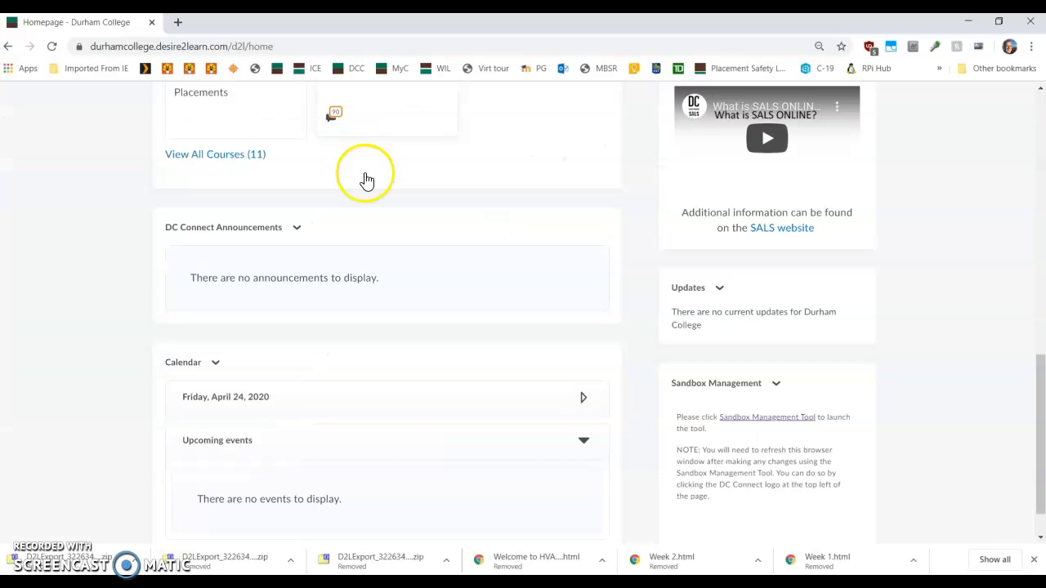
# Step: Add a new sandbox with the Sandbox Management Tool and refresh the DC Connect homepage
pyautogui.scroll(10, 387, 275)
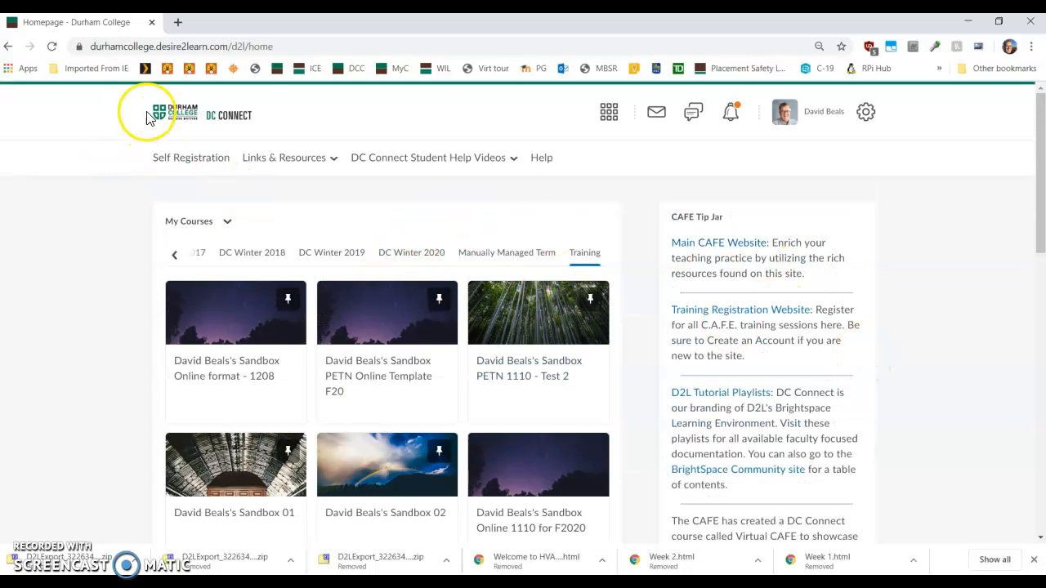
pyautogui.scroll(-10, 762, 382)
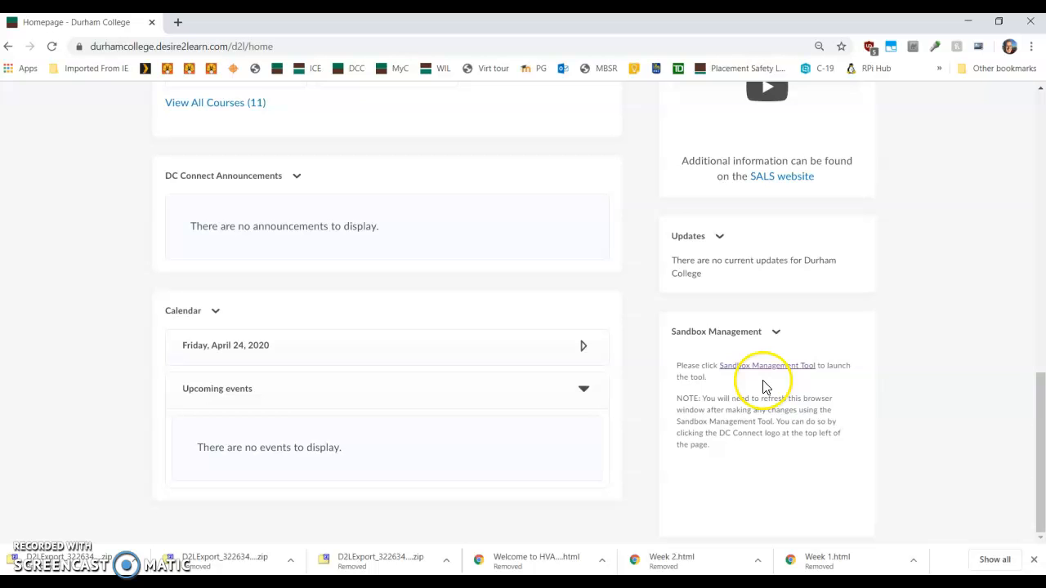
pyautogui.click(773, 374)
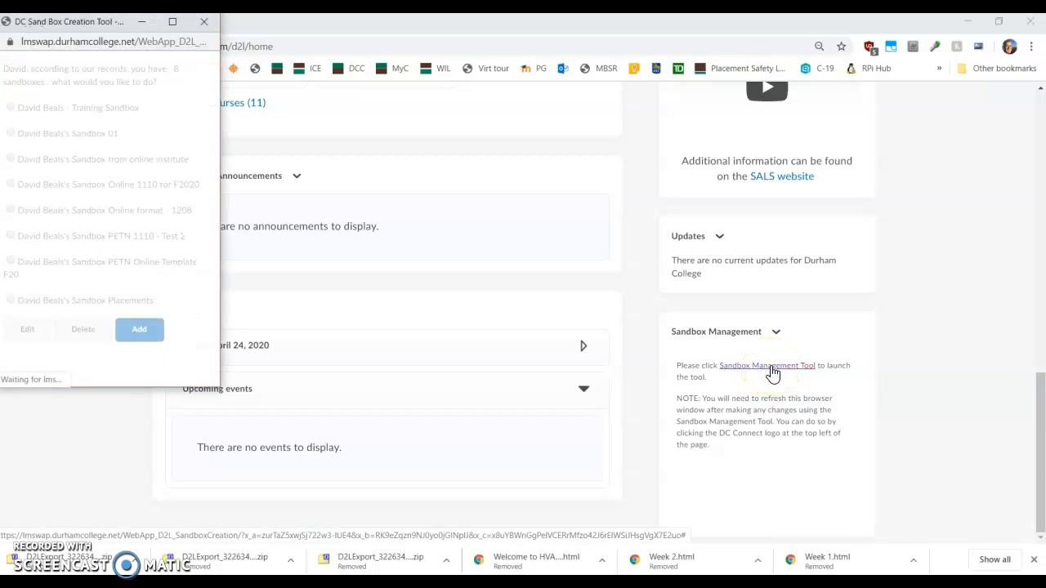
pyautogui.click(135, 335)
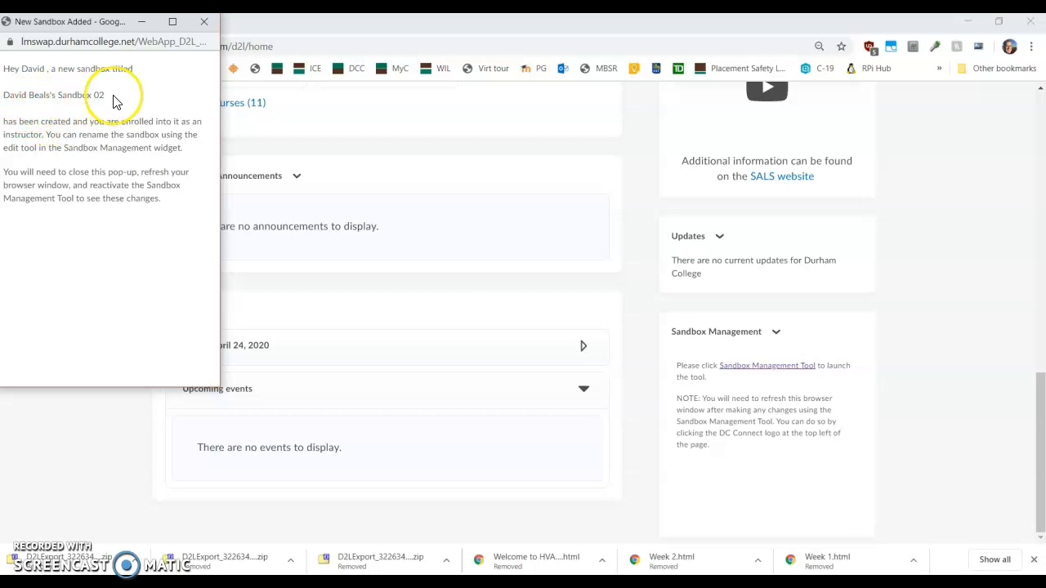
pyautogui.click(204, 24)
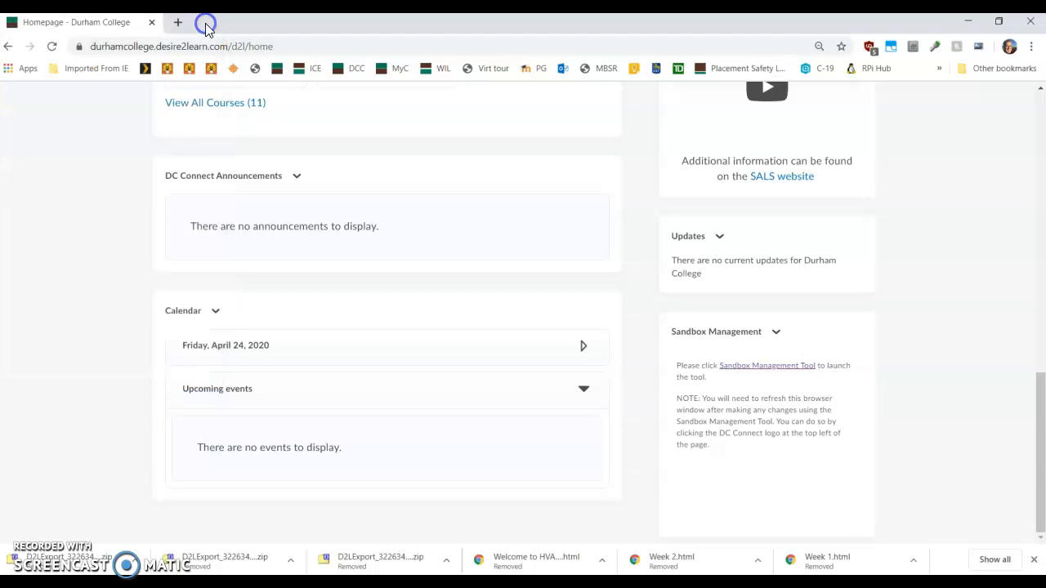
pyautogui.scroll(6, 334, 310)
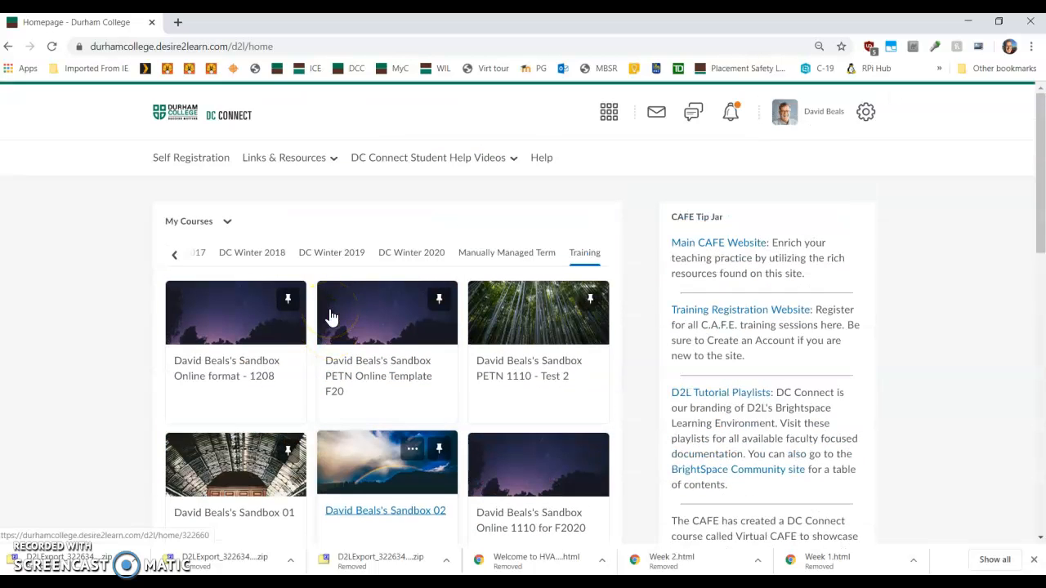
pyautogui.click(186, 119)
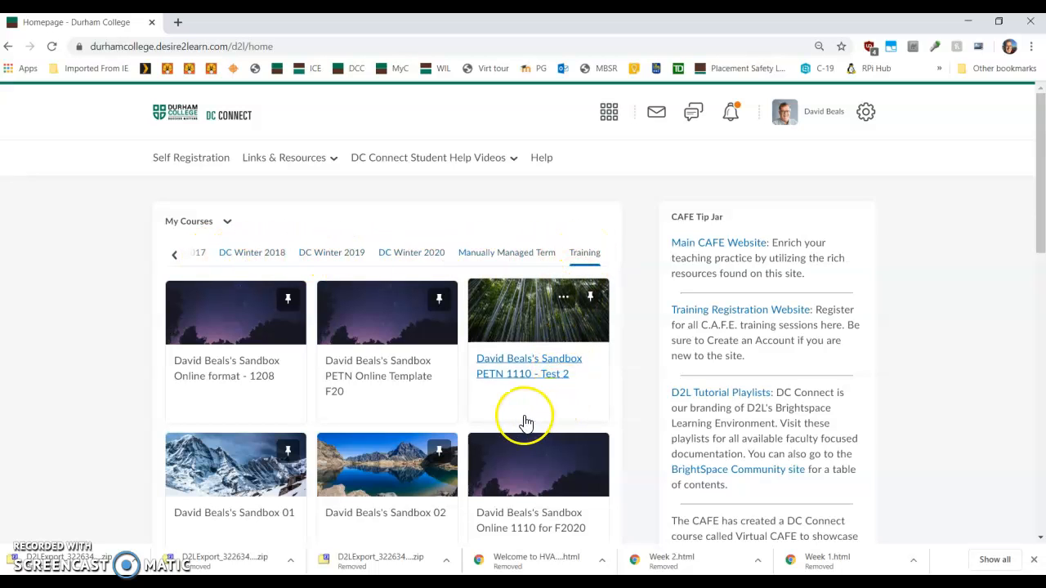
# Step: Rename Sandbox 02 to "new 1110 for fall 2020" in the Sandbox Management Tool and refresh the homepage
pyautogui.scroll(-3, 457, 405)
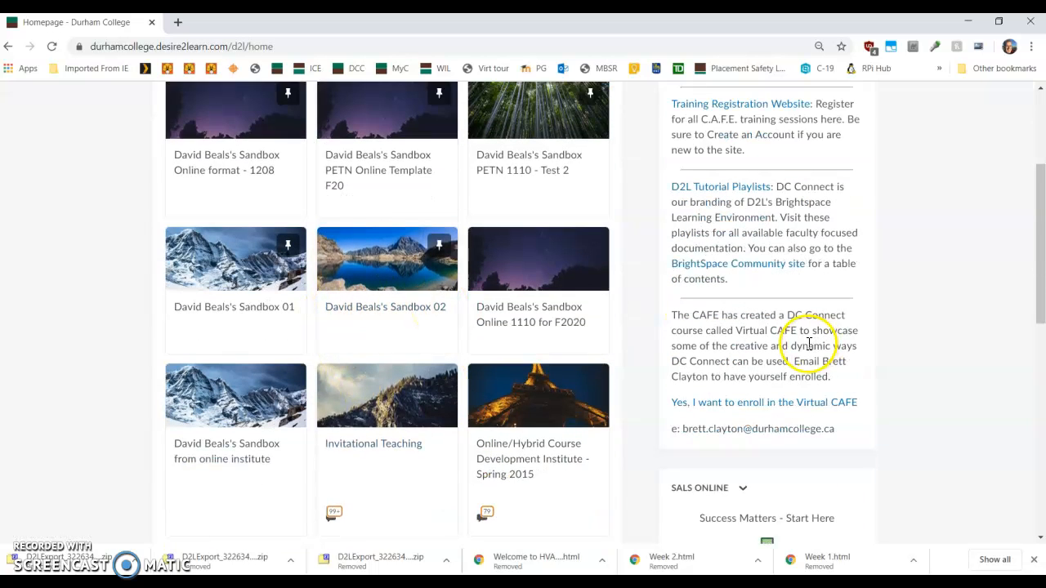
pyautogui.scroll(-6, 871, 367)
pyautogui.scroll(-1, 899, 375)
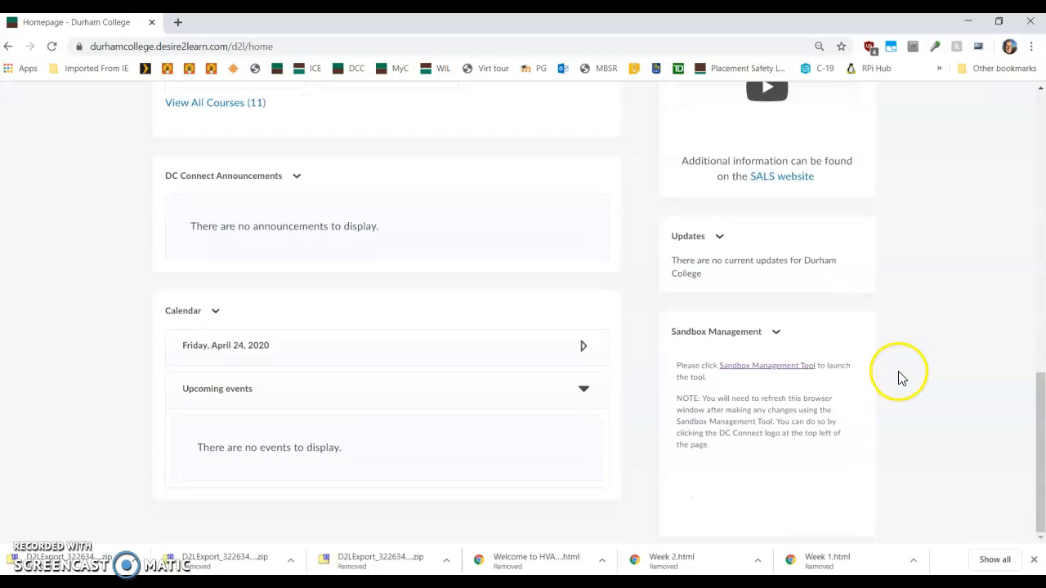
pyautogui.click(775, 366)
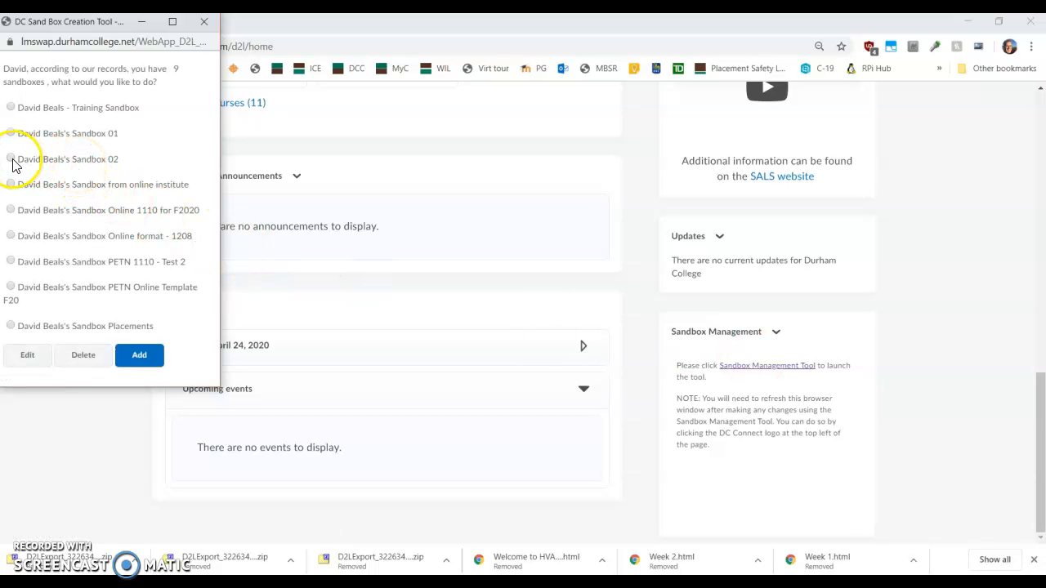
pyautogui.click(25, 359)
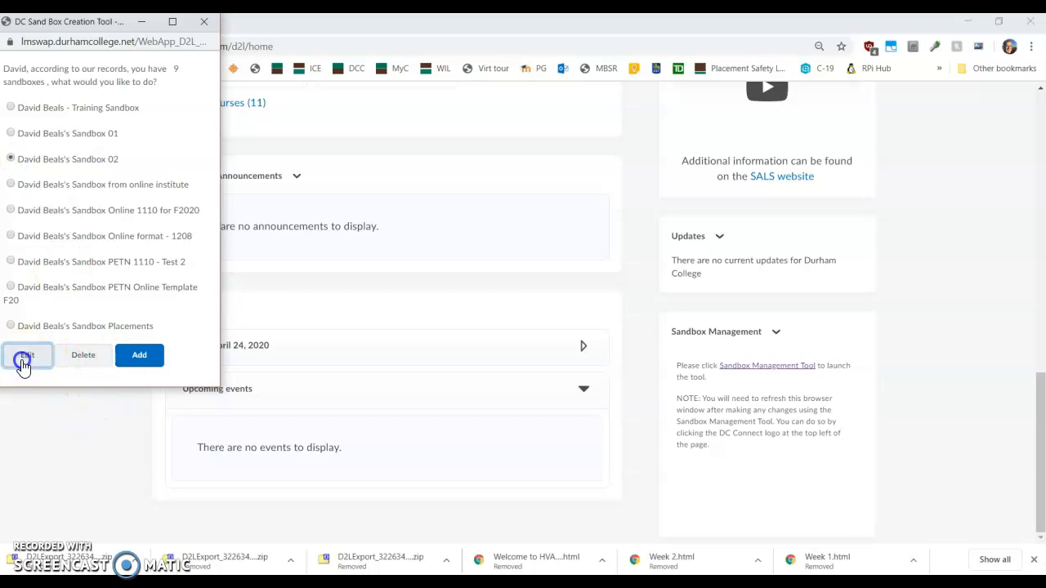
pyautogui.moveTo(133, 143); pyautogui.dragTo(89, 140)
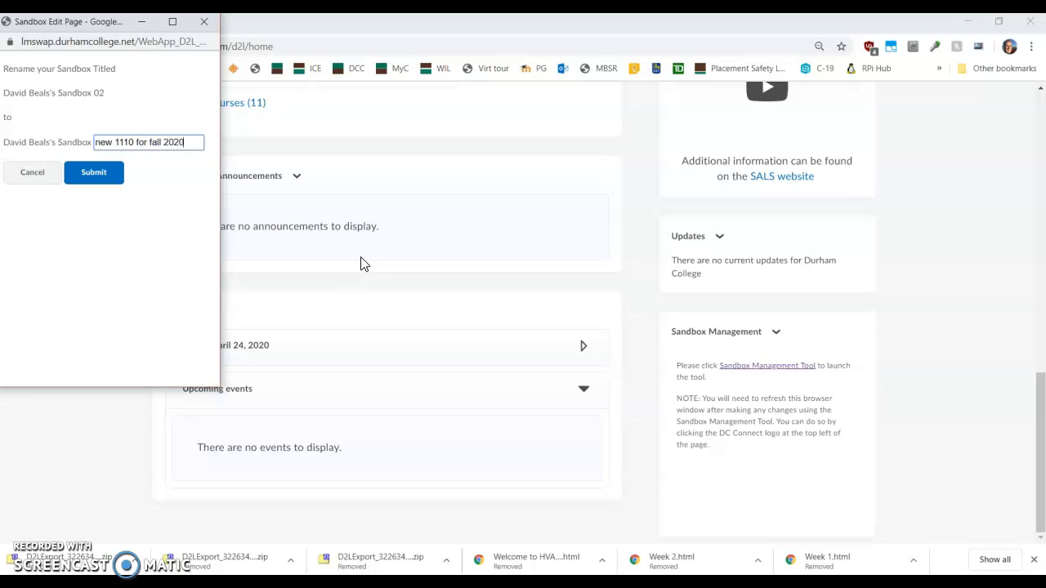
pyautogui.click(96, 175)
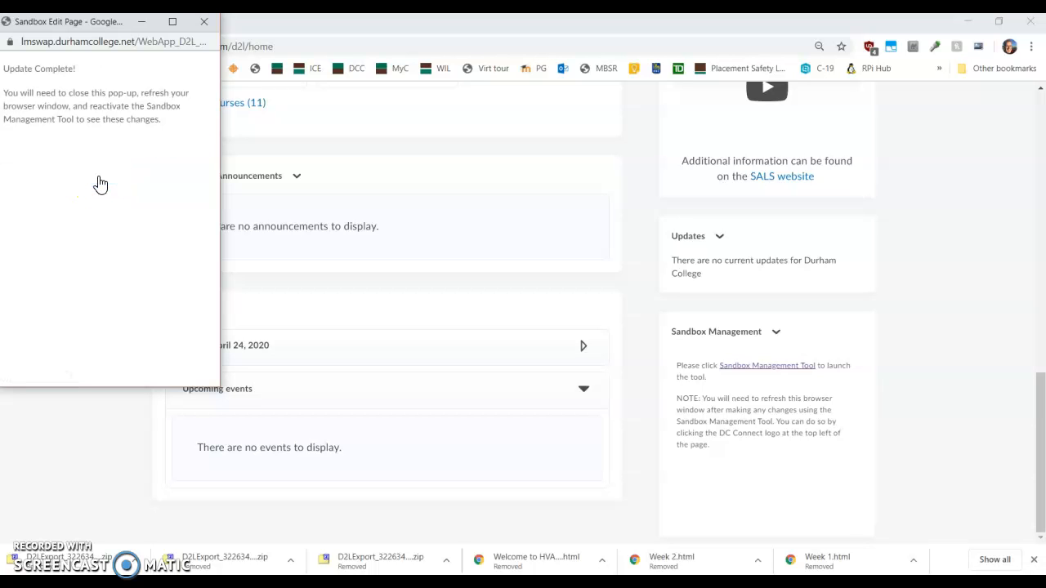
pyautogui.click(203, 22)
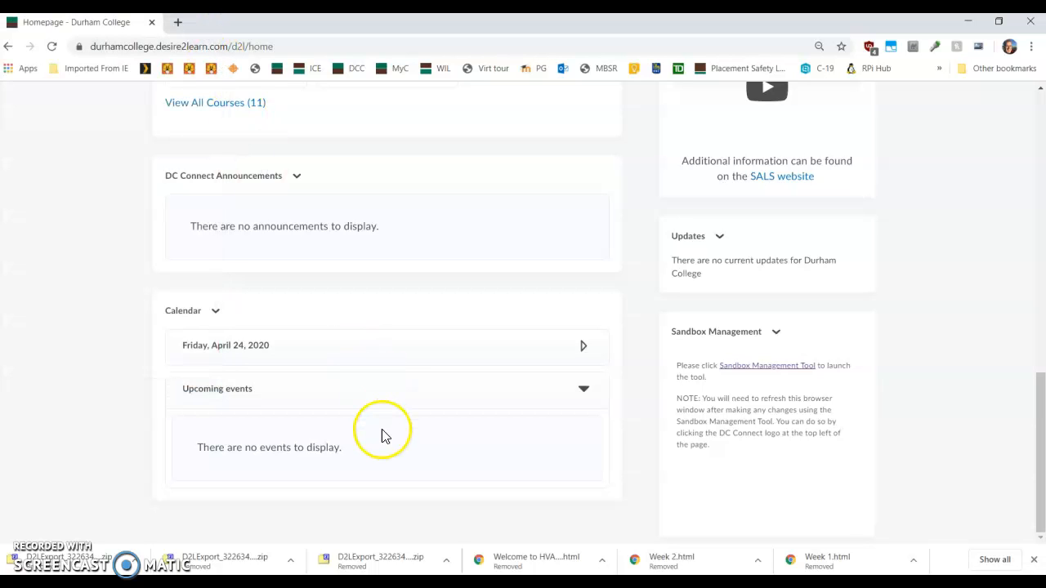
pyautogui.scroll(10, 381, 430)
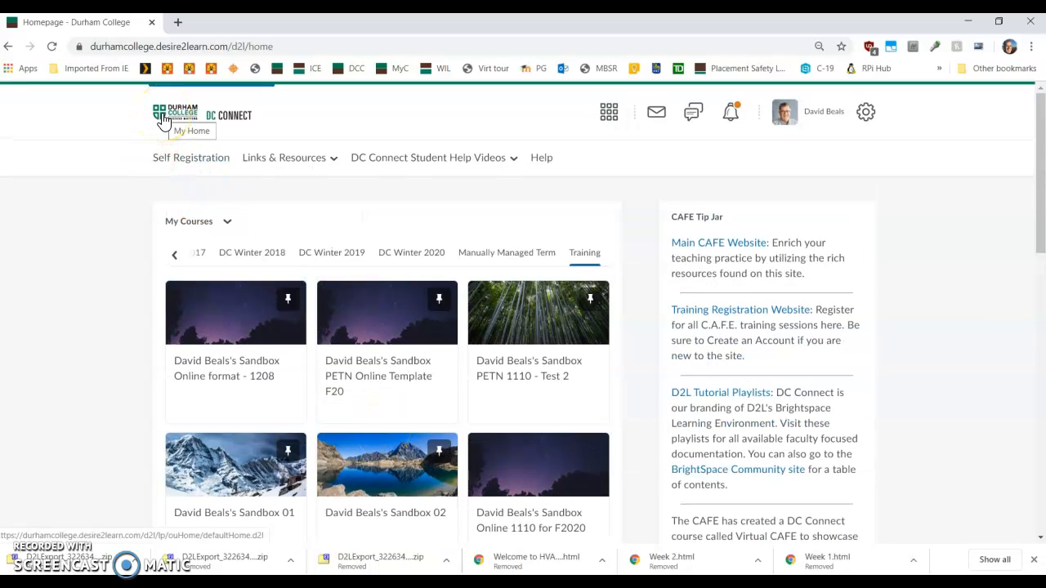
pyautogui.click(164, 121)
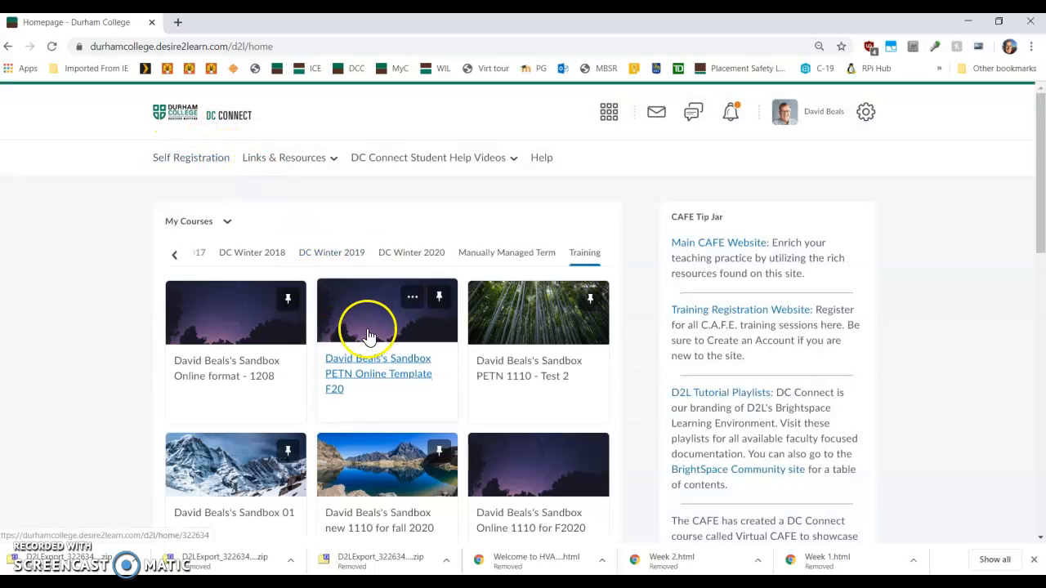
# Step: Examine the content area of the "PETN 1110 - Test 2" sandbox and return to the homepage
pyautogui.scroll(-1, 286, 327)
pyautogui.scroll(-1, 286, 340)
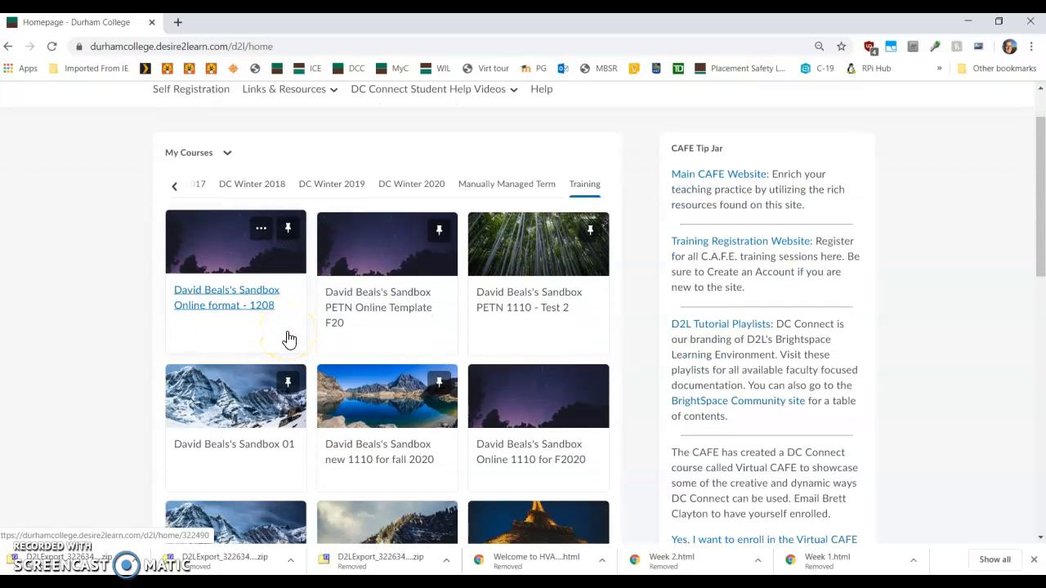
pyautogui.click(528, 313)
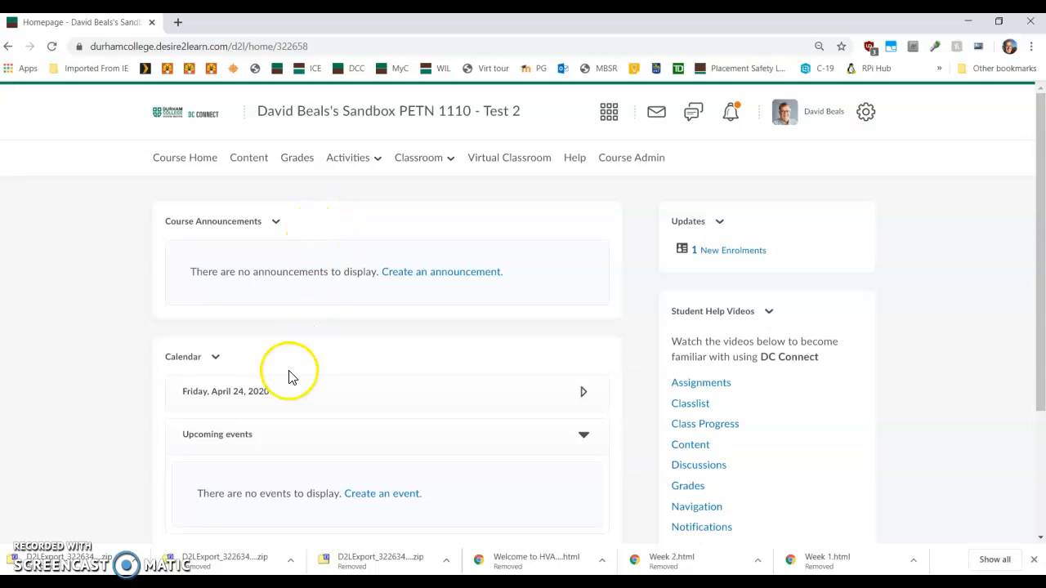
pyautogui.click(245, 160)
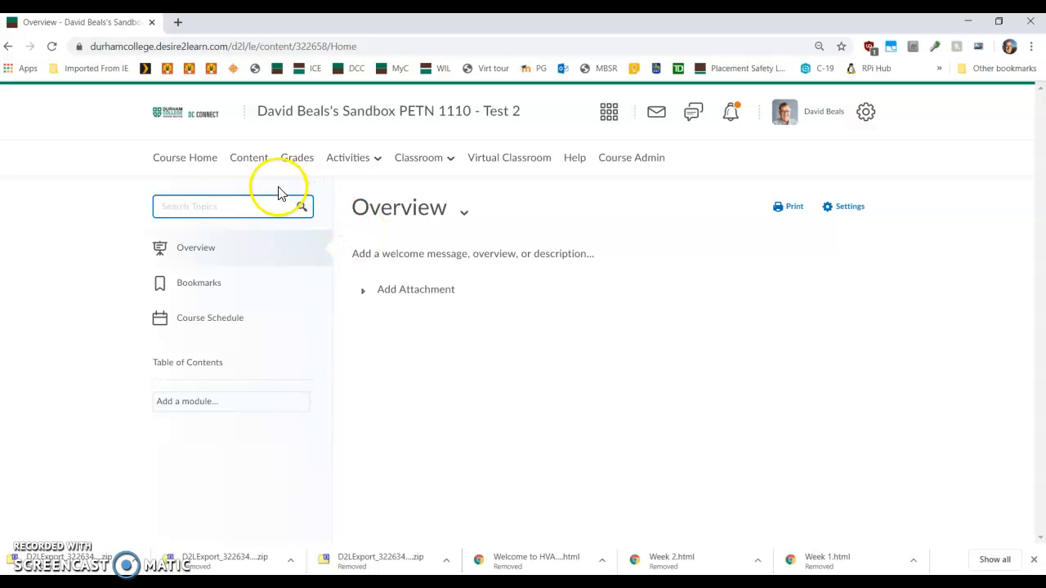
pyautogui.click(185, 118)
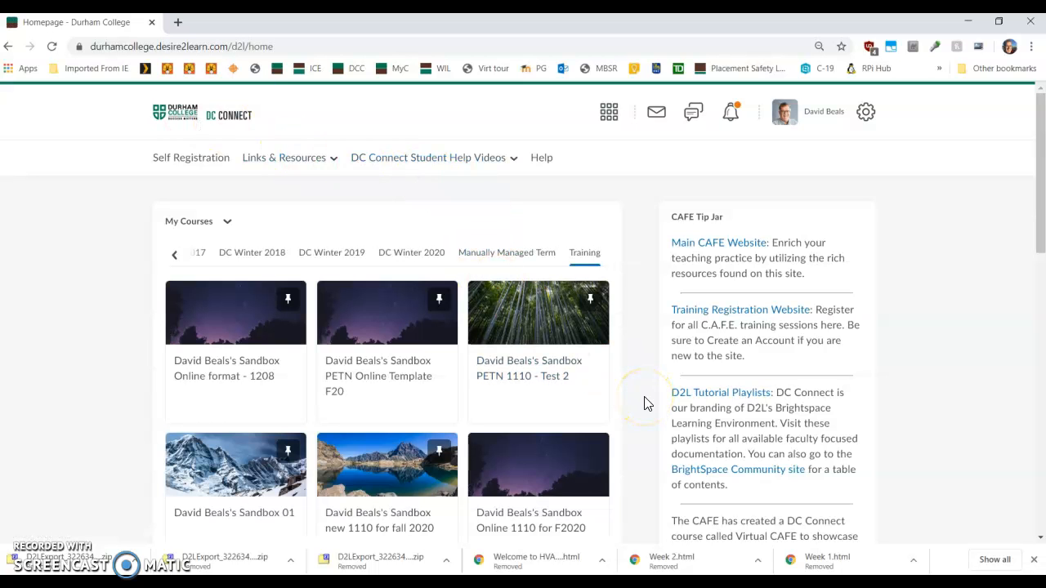
# Step: Examine the table of contents in the content area of Sandbox 01 and return to the homepage
pyautogui.scroll(-1, 408, 420)
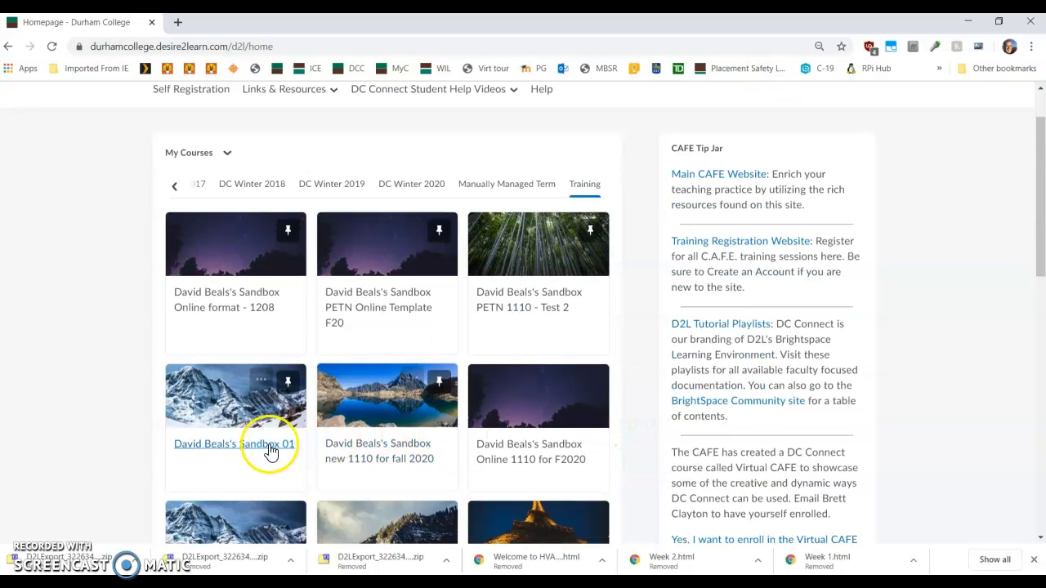
pyautogui.click(242, 446)
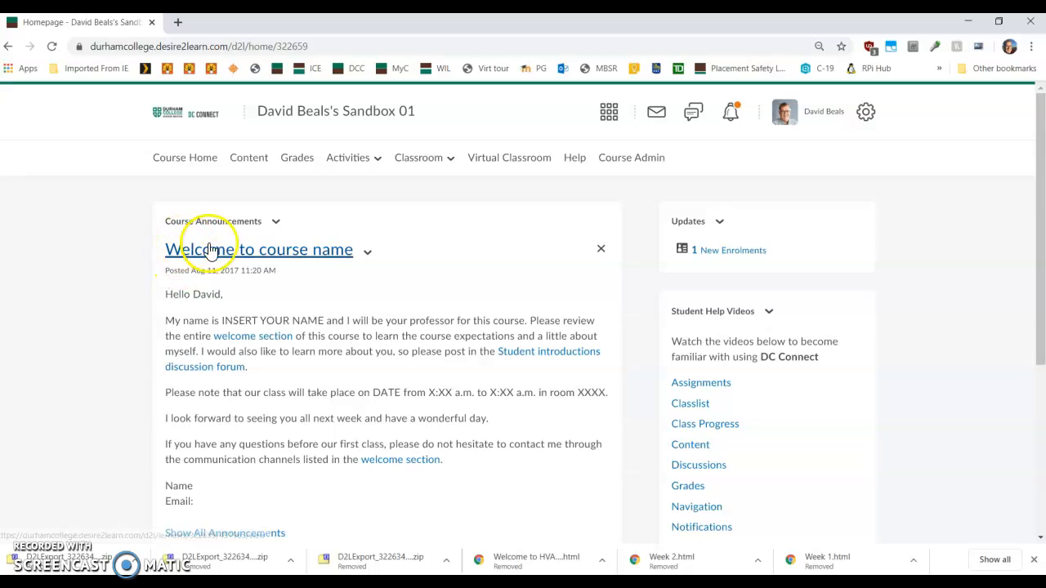
pyautogui.click(247, 163)
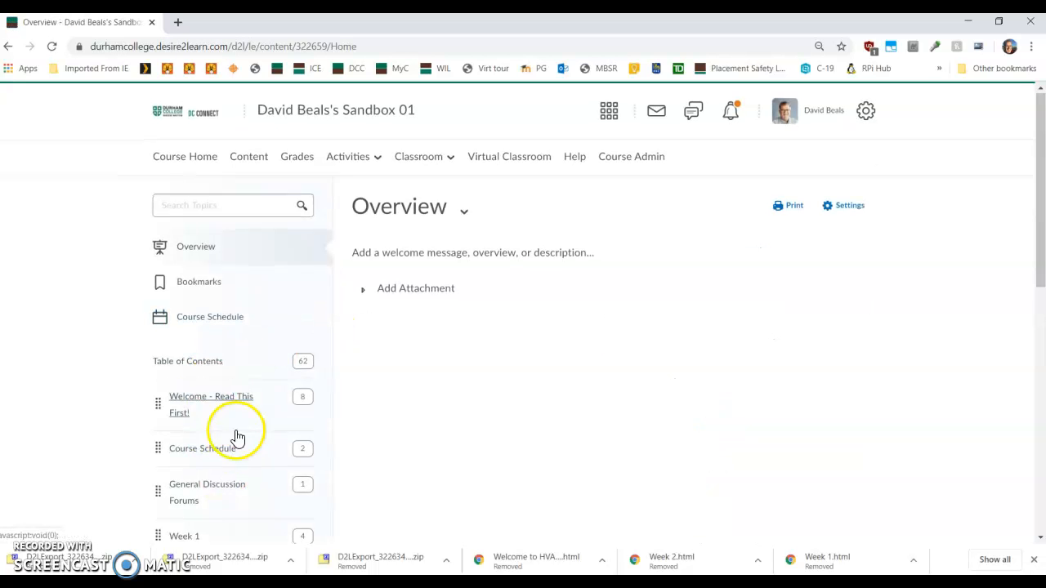
pyautogui.scroll(-5, 237, 433)
pyautogui.scroll(5, 252, 429)
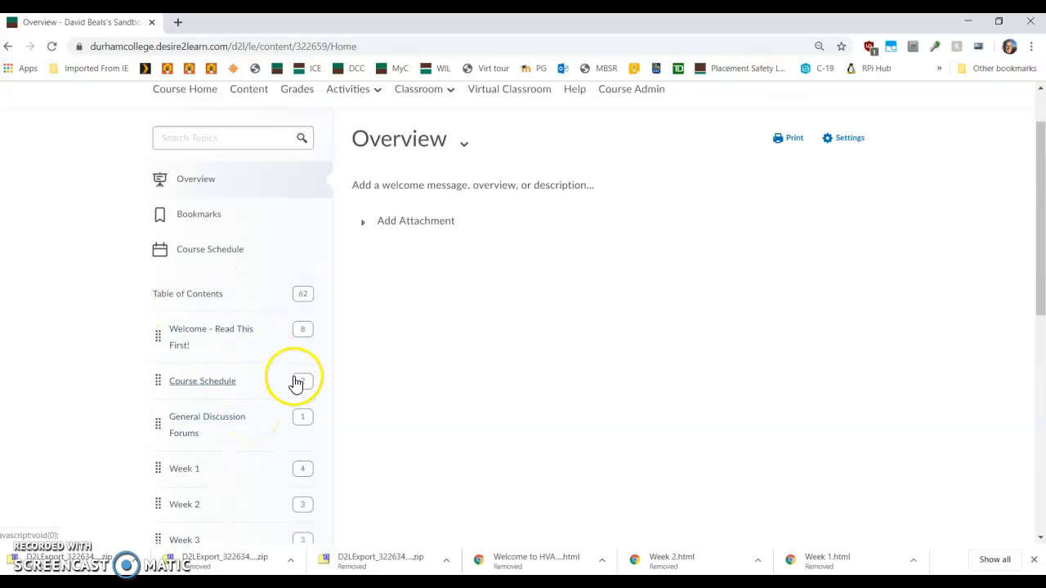
pyautogui.scroll(1, 294, 380)
pyautogui.click(271, 205)
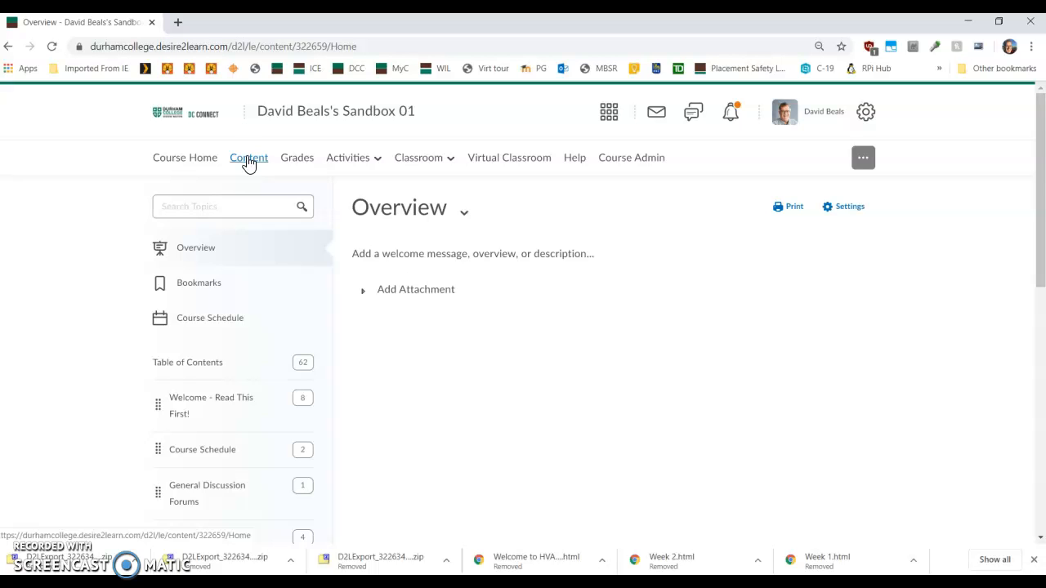
pyautogui.click(185, 115)
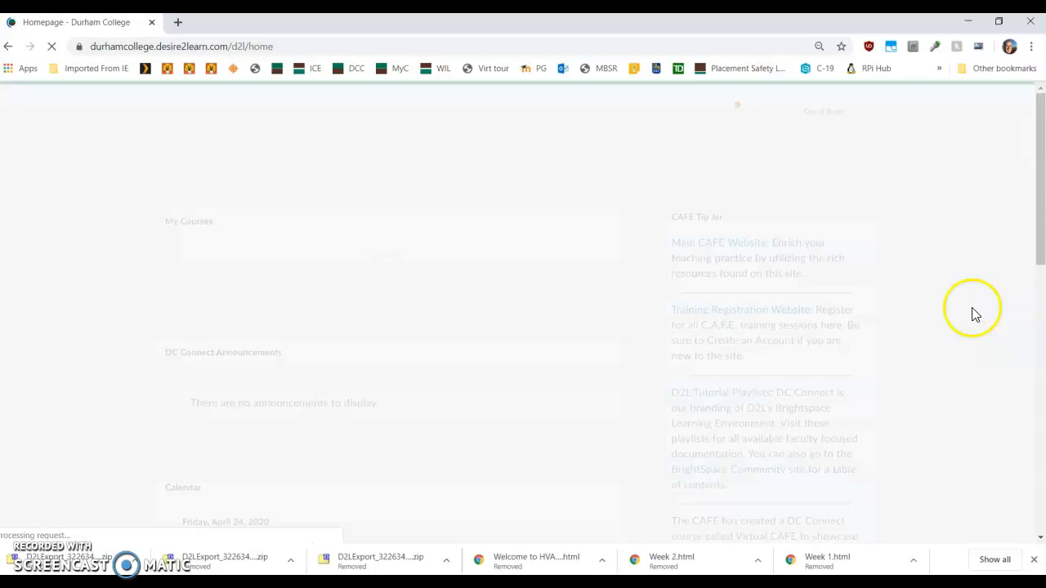
# Step: Open the "PETN 1110 - Test 2" sandbox course from the homepage's Training courses
pyautogui.scroll(-6, 917, 405)
pyautogui.scroll(-3, 838, 433)
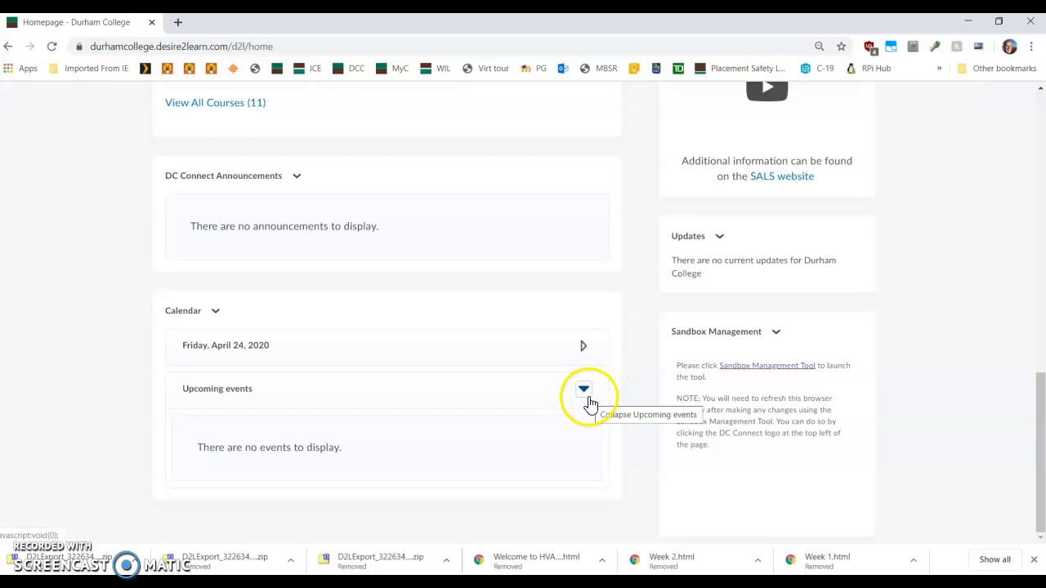
pyautogui.scroll(8, 329, 404)
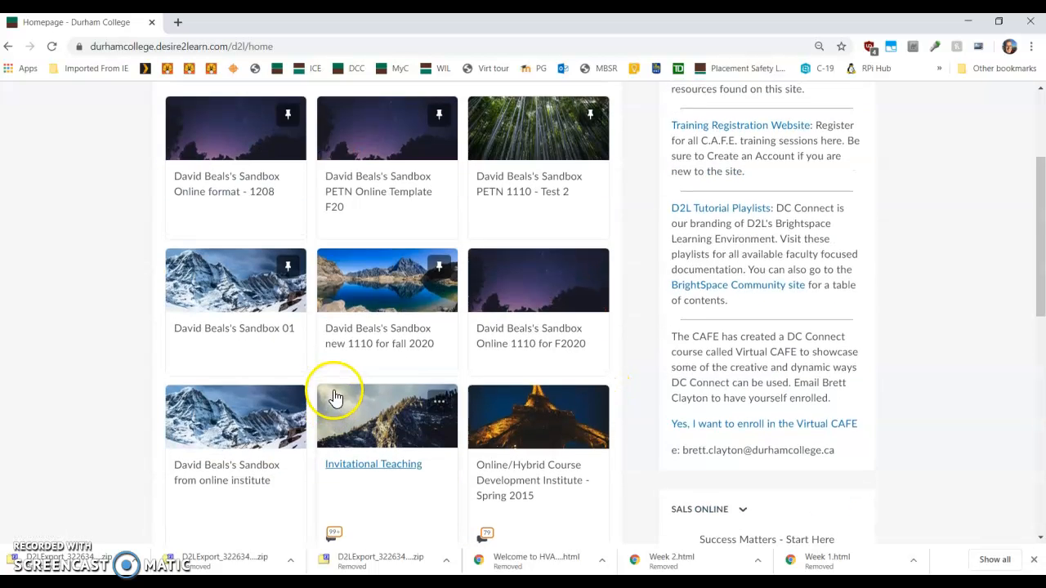
pyautogui.scroll(3, 335, 396)
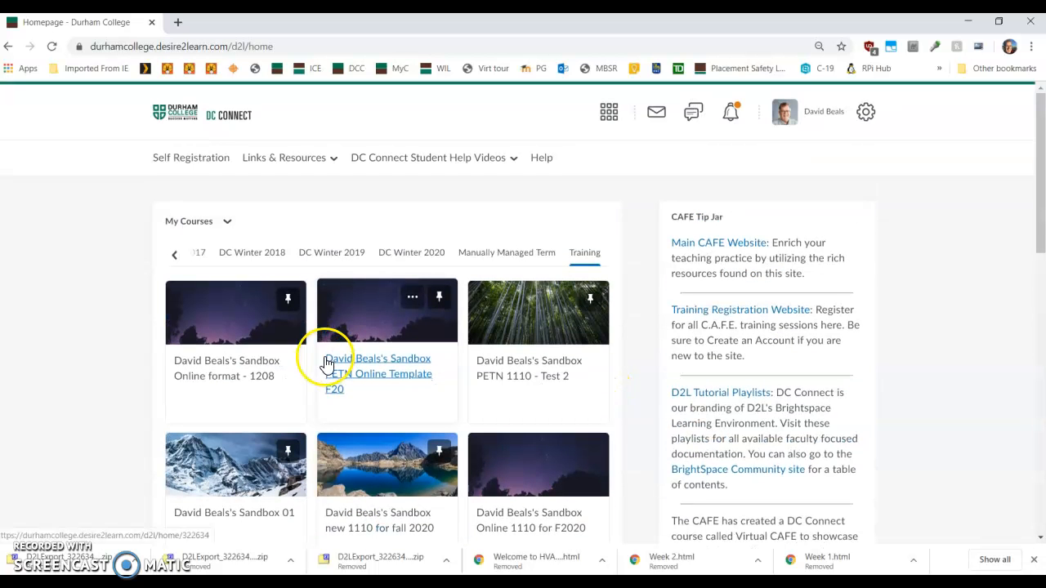
pyautogui.click(503, 380)
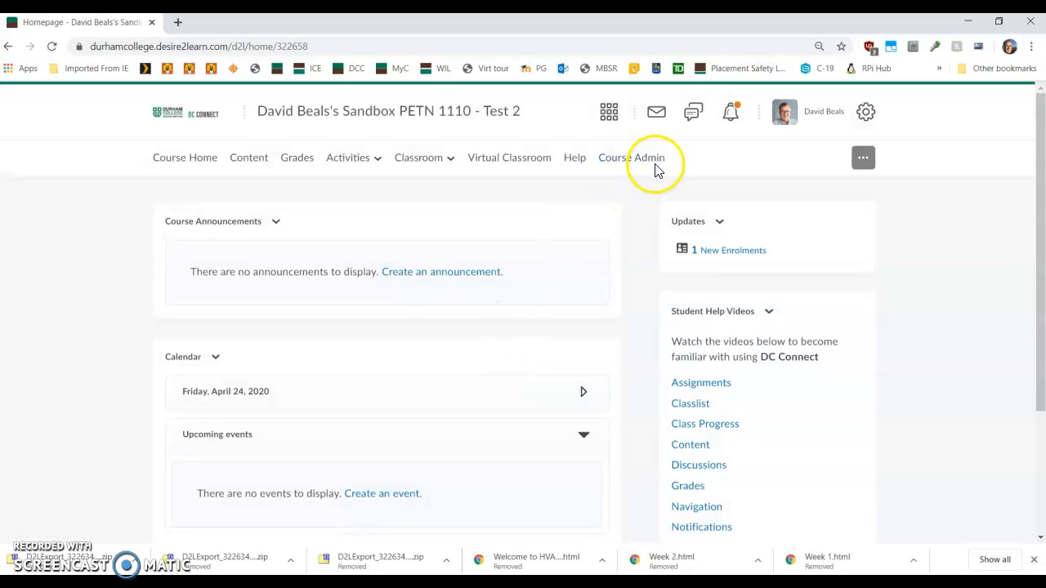
# Step: Start an Import Components operation from the course administration's Import / Export / Copy Components tool
pyautogui.click(270, 164)
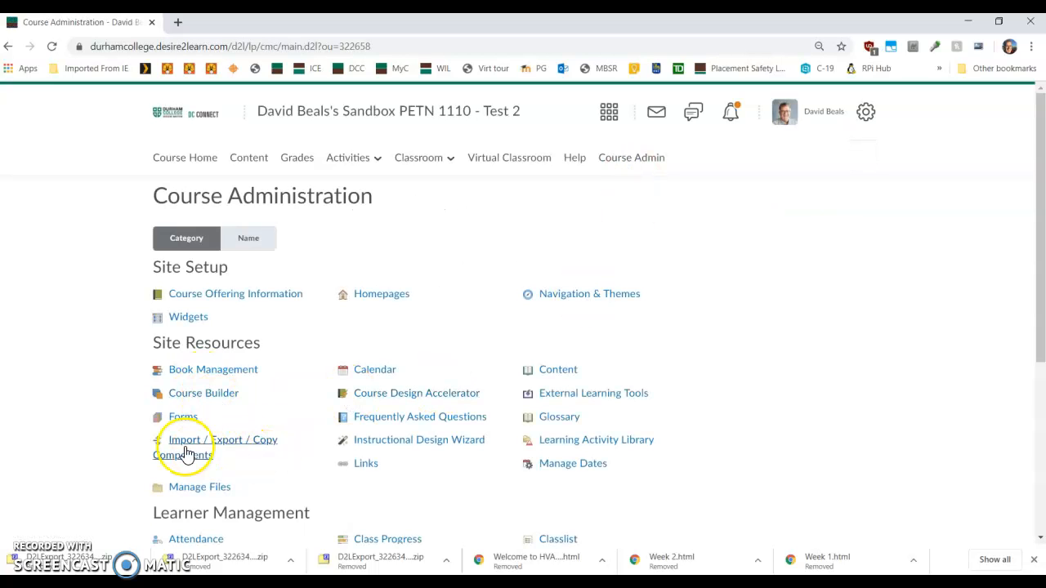
pyautogui.click(194, 454)
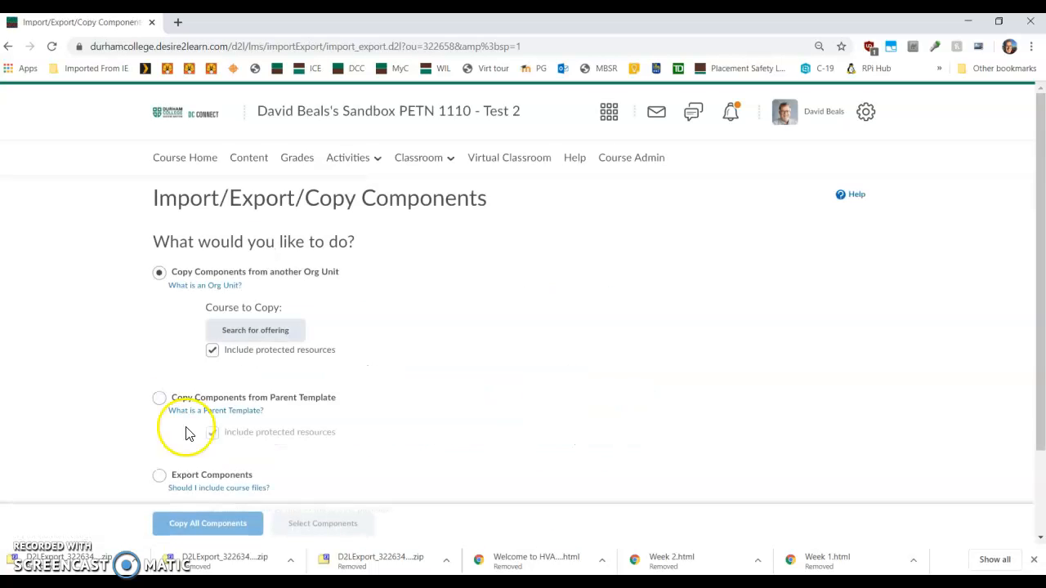
pyautogui.scroll(-2, 138, 372)
pyautogui.click(160, 455)
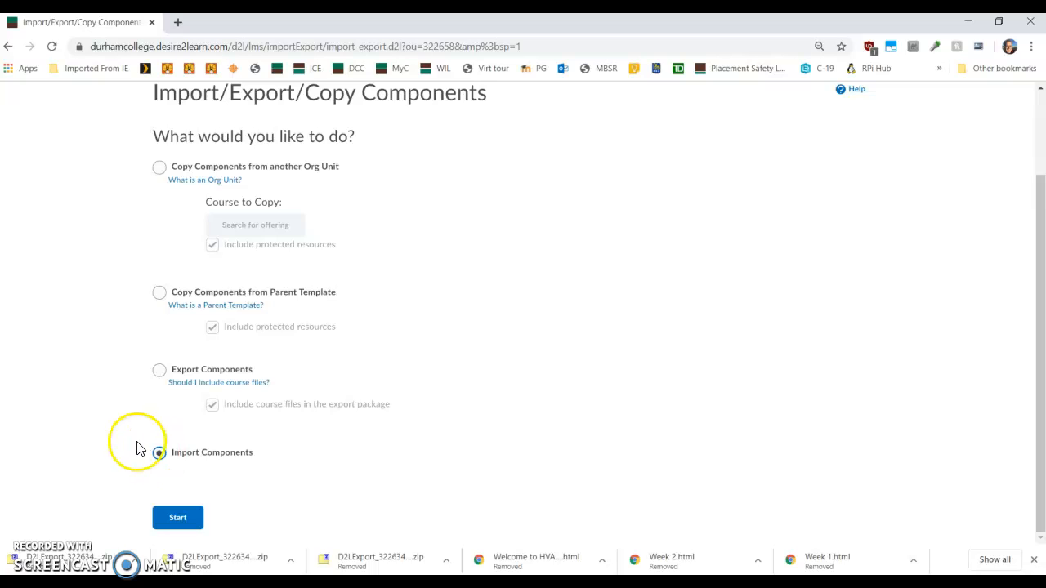
pyautogui.click(176, 519)
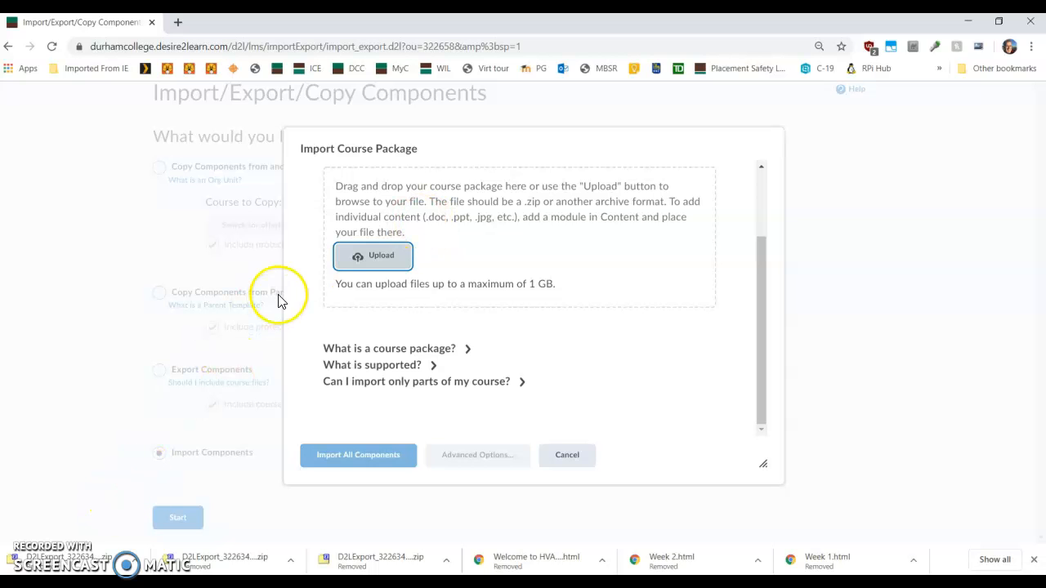
# Step: Bring the Downloads folder window beside the import dialog and add "D2LExport - PETN Online Template for F2020 r0" as the course package
pyautogui.hotkey('alt', 'Tab')
pyautogui.hotkey('alt', 'Tab')
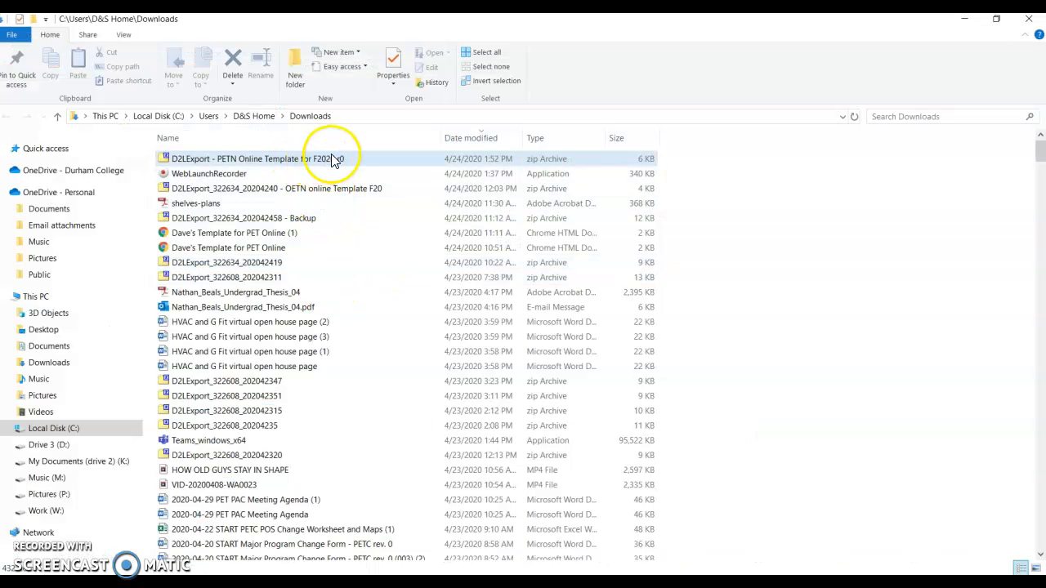
pyautogui.moveTo(527, 28); pyautogui.dragTo(467, 43)
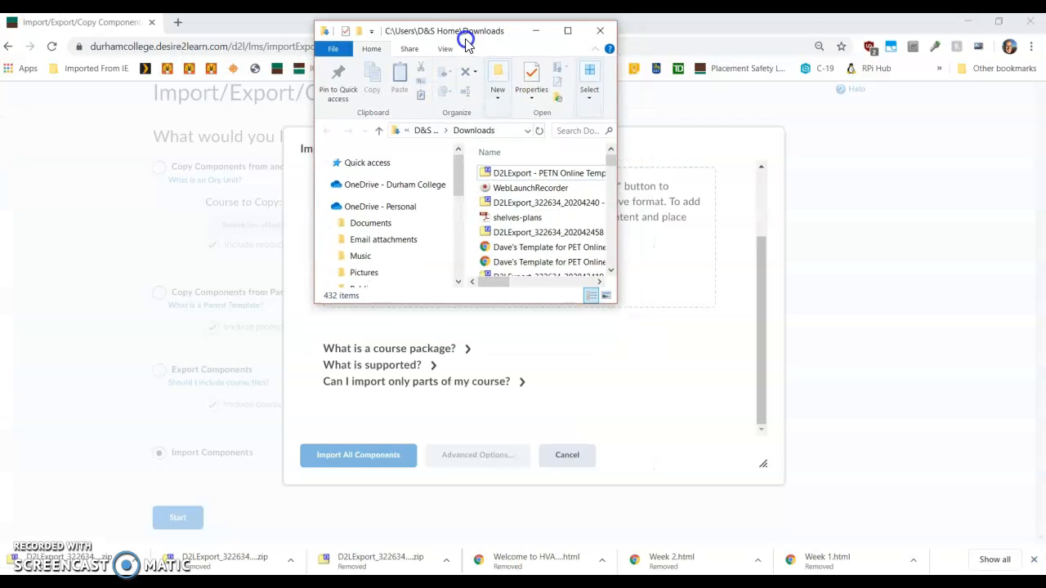
pyautogui.click(567, 31)
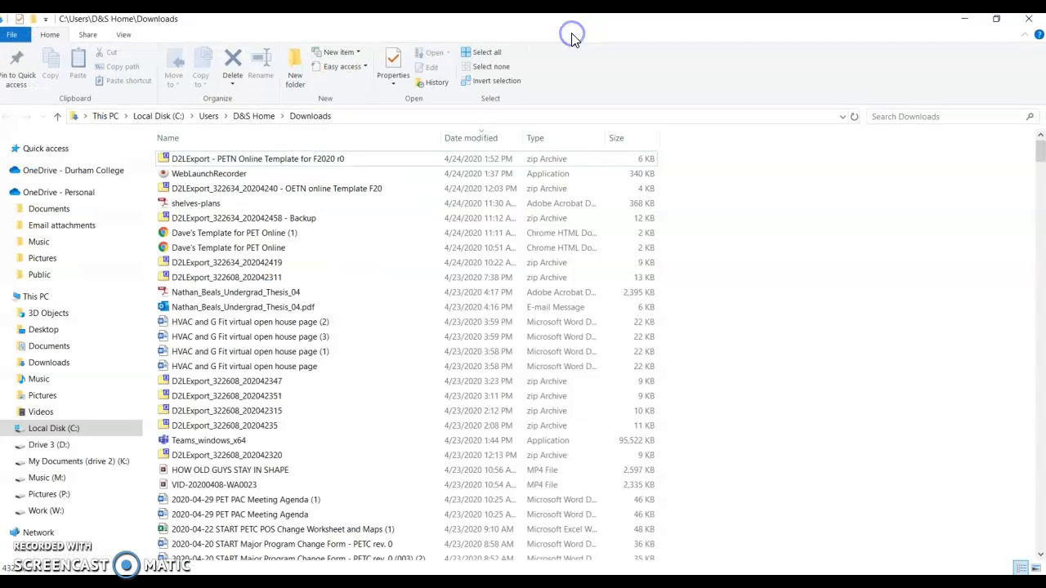
pyautogui.moveTo(547, 28); pyautogui.dragTo(147, 3)
pyautogui.moveTo(830, 37); pyautogui.dragTo(188, 54)
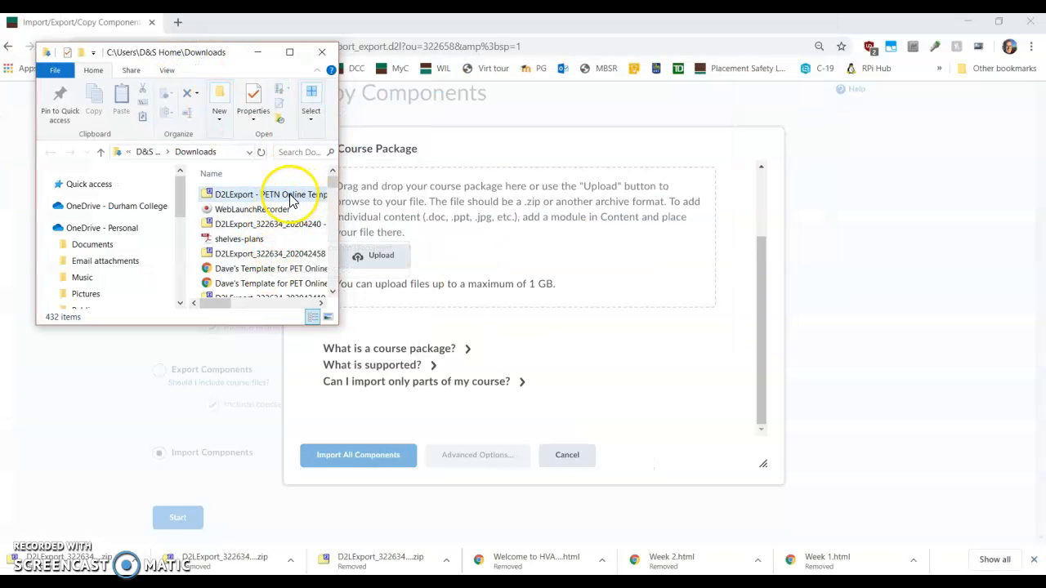
pyautogui.moveTo(256, 201); pyautogui.dragTo(445, 247)
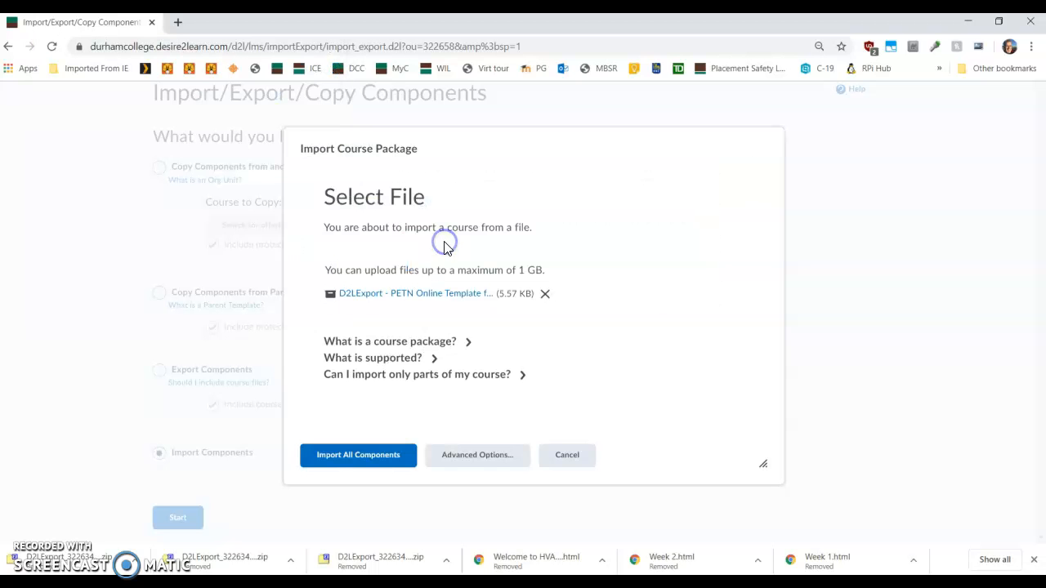
# Step: Import all components of the package and open the course's content area
pyautogui.click(360, 459)
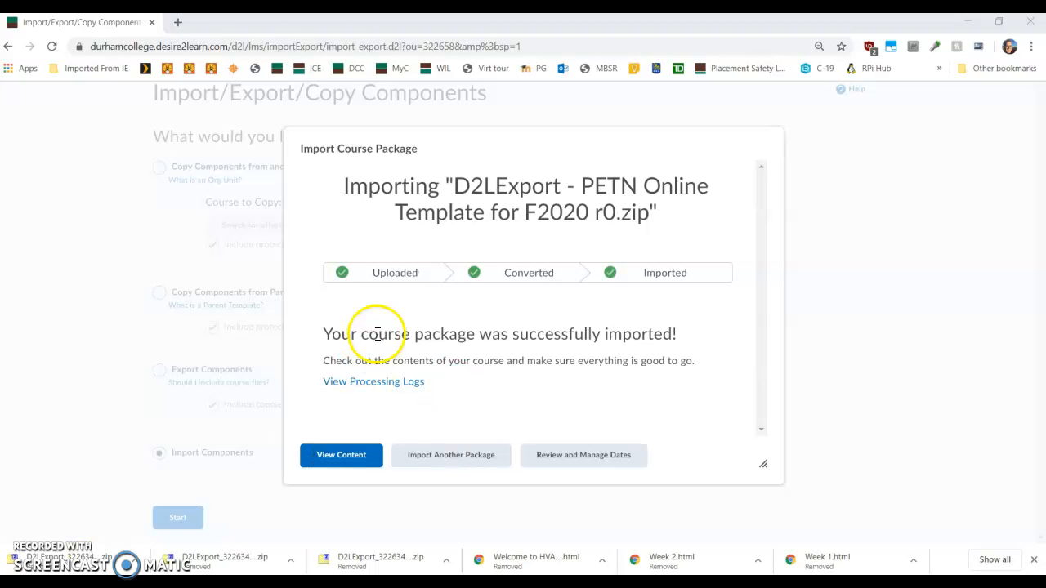
pyautogui.click(347, 458)
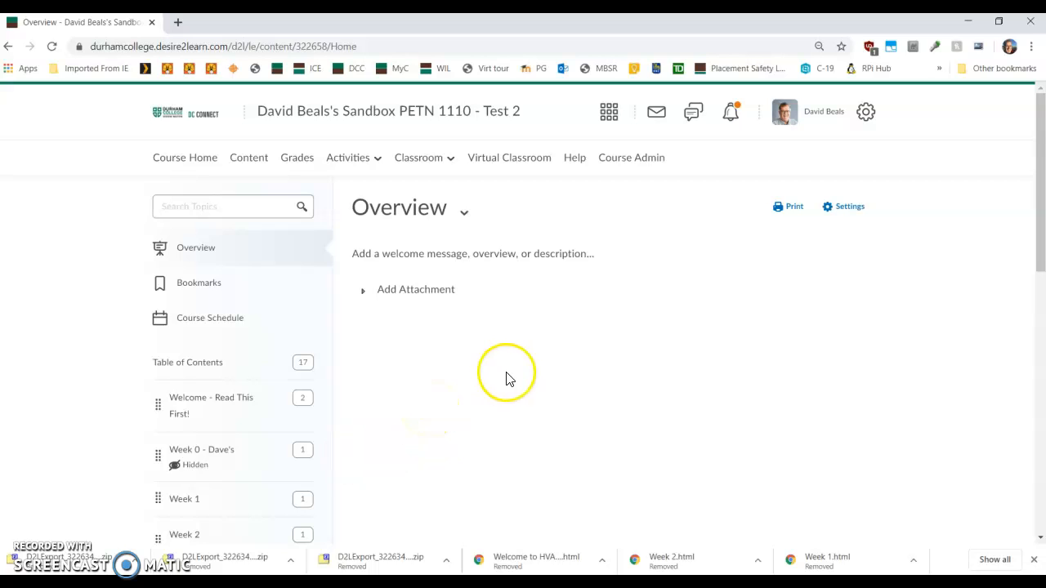
pyautogui.click(183, 159)
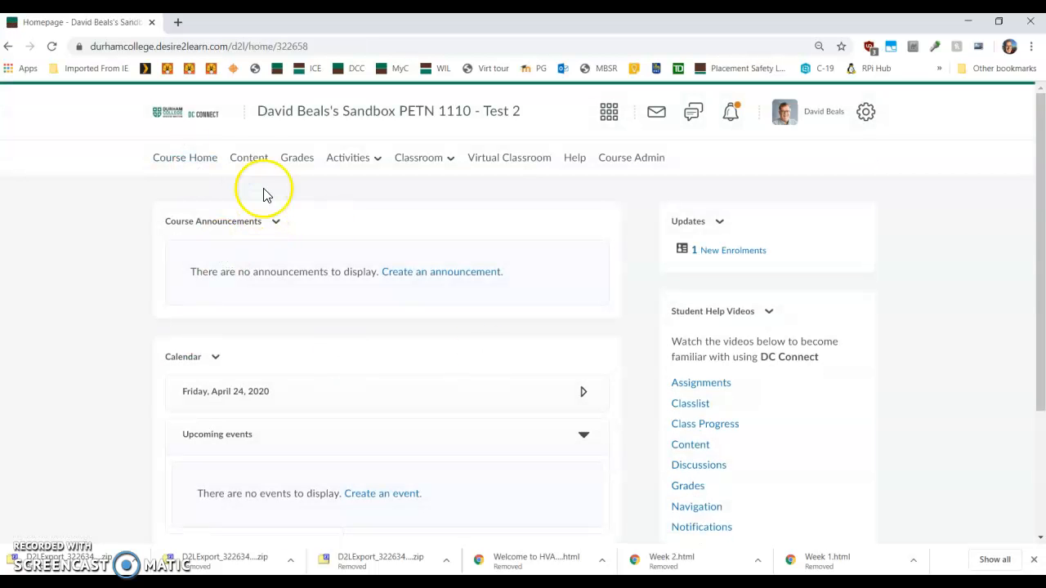
pyautogui.click(251, 159)
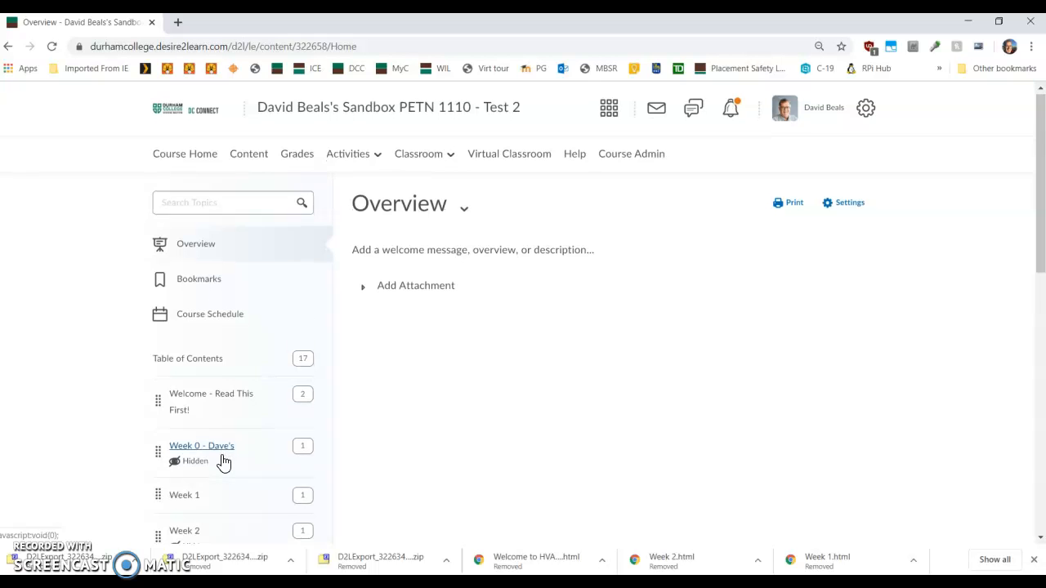
# Step: Open the Week 1 module, examine its Introduction and Learning Objectives in the description editor, and close the editor with an update
pyautogui.scroll(-2, 212, 441)
pyautogui.click(186, 369)
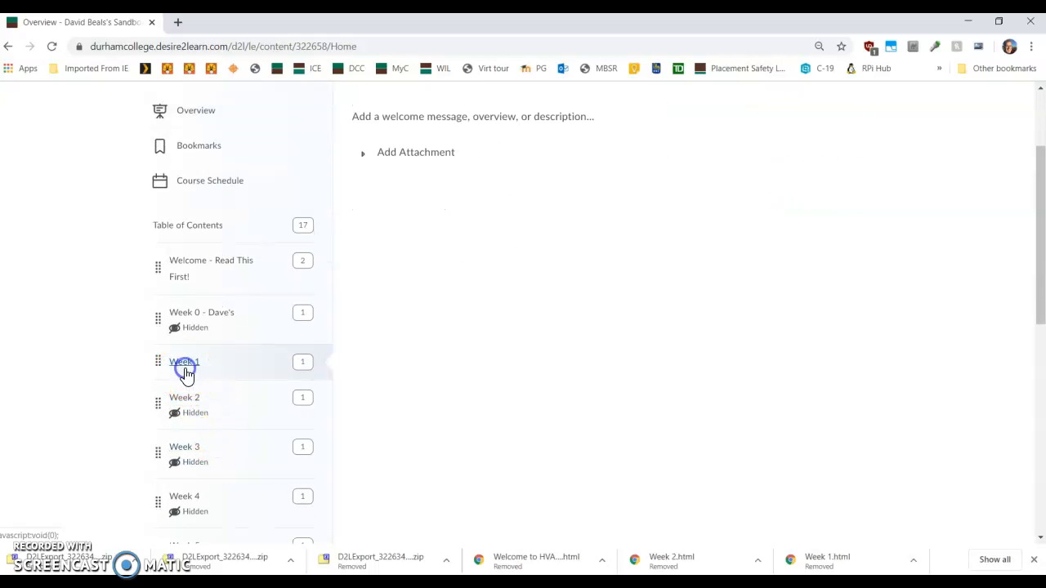
pyautogui.scroll(2, 448, 409)
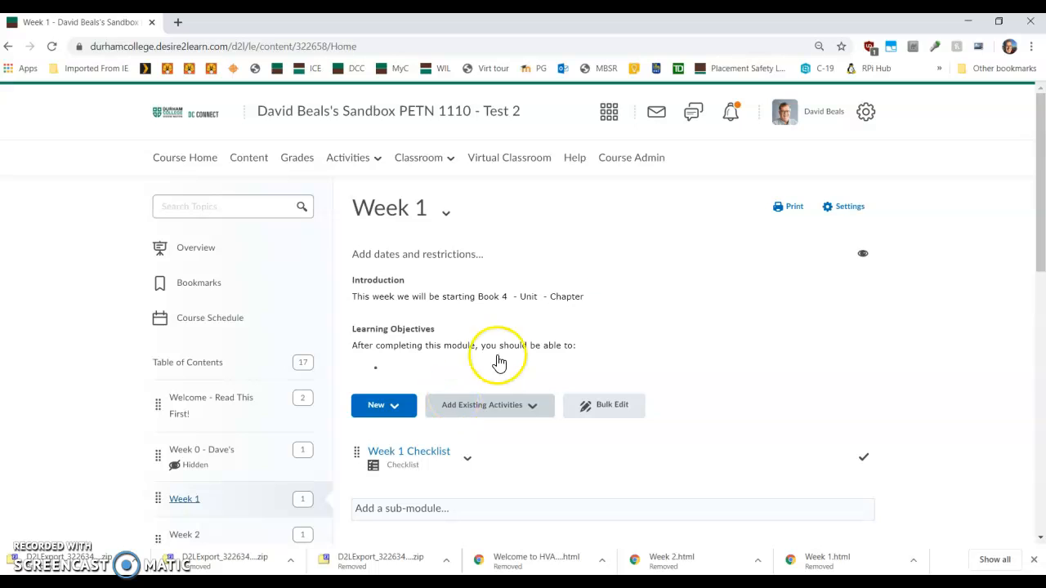
pyautogui.click(660, 305)
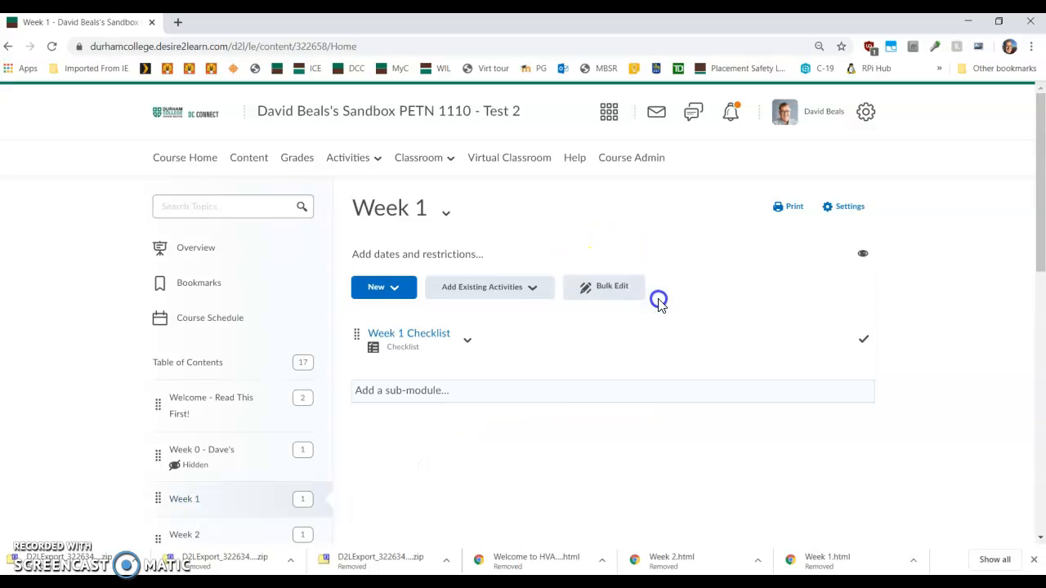
pyautogui.click(511, 329)
pyautogui.click(543, 331)
pyautogui.click(591, 331)
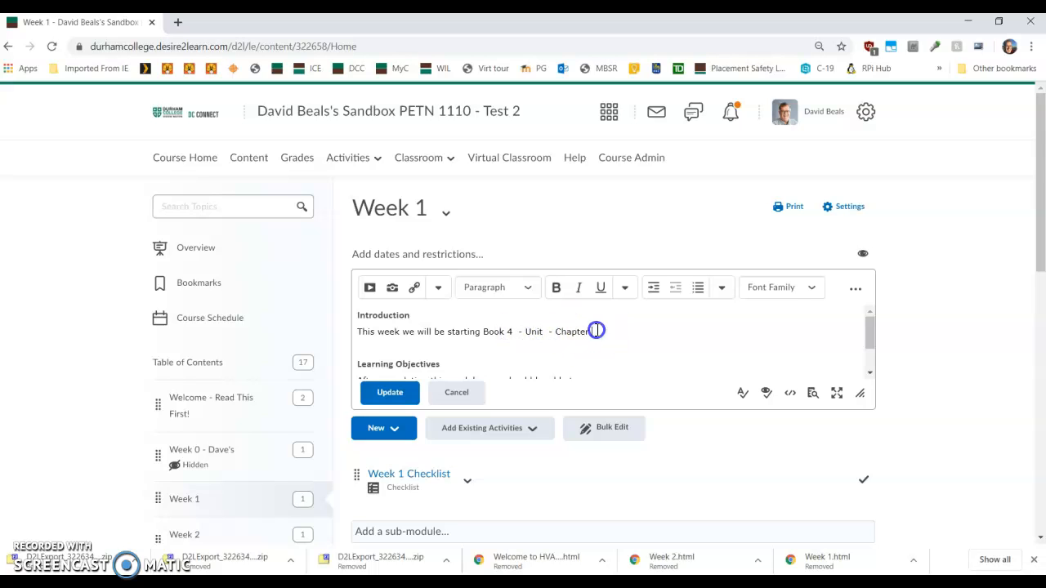
pyautogui.scroll(-2, 531, 351)
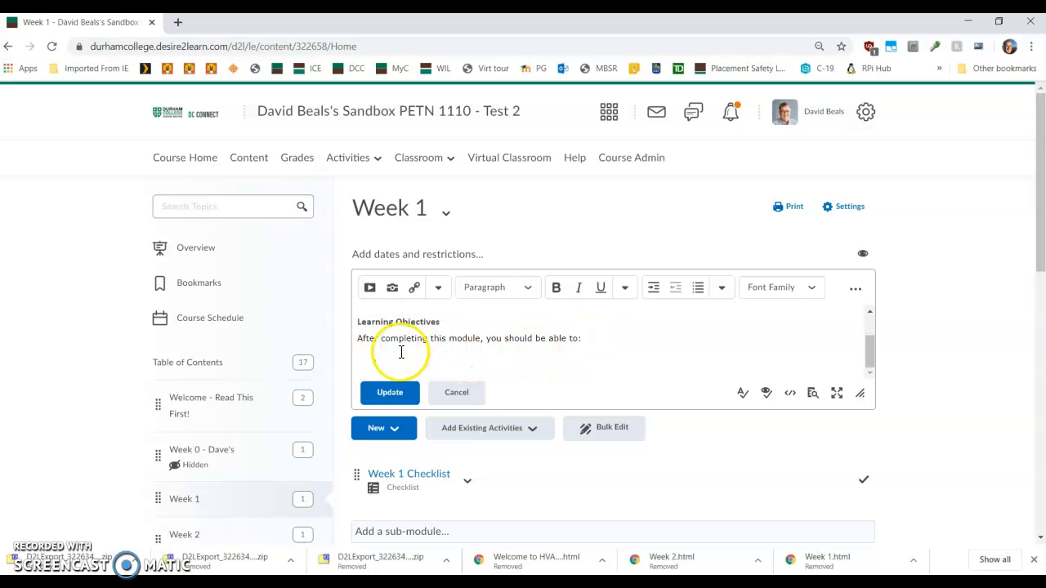
pyautogui.click(389, 392)
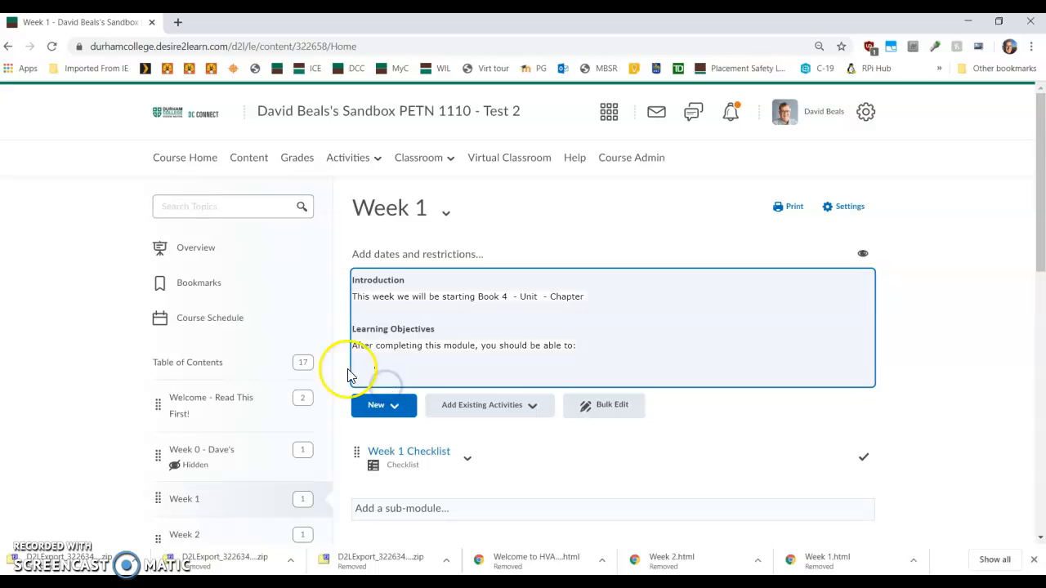
# Step: Examine the Week 1 Checklist items, opening the description editor for Review Presentation and cancelling it
pyautogui.scroll(-2, 509, 434)
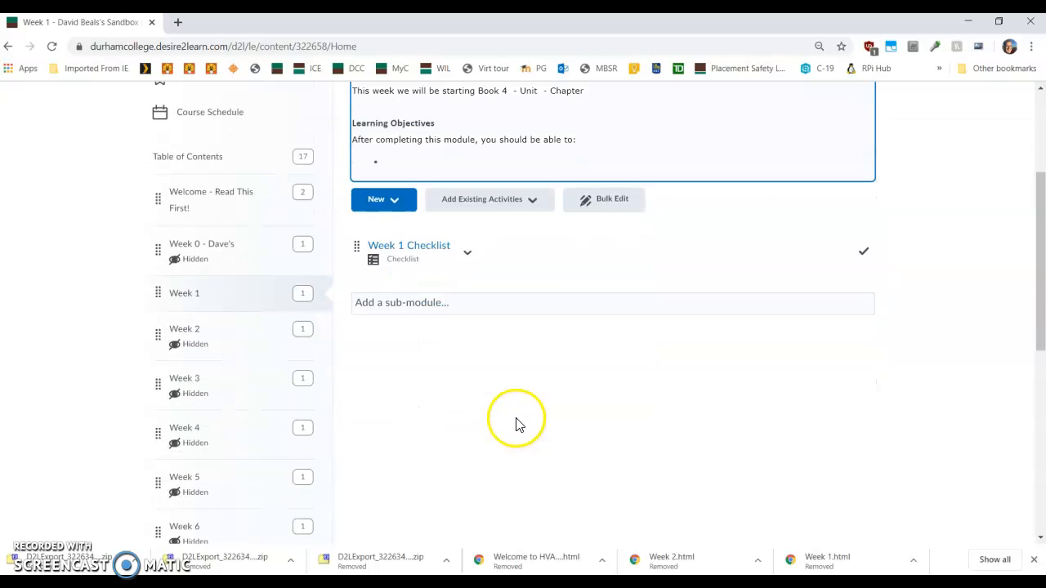
pyautogui.click(427, 256)
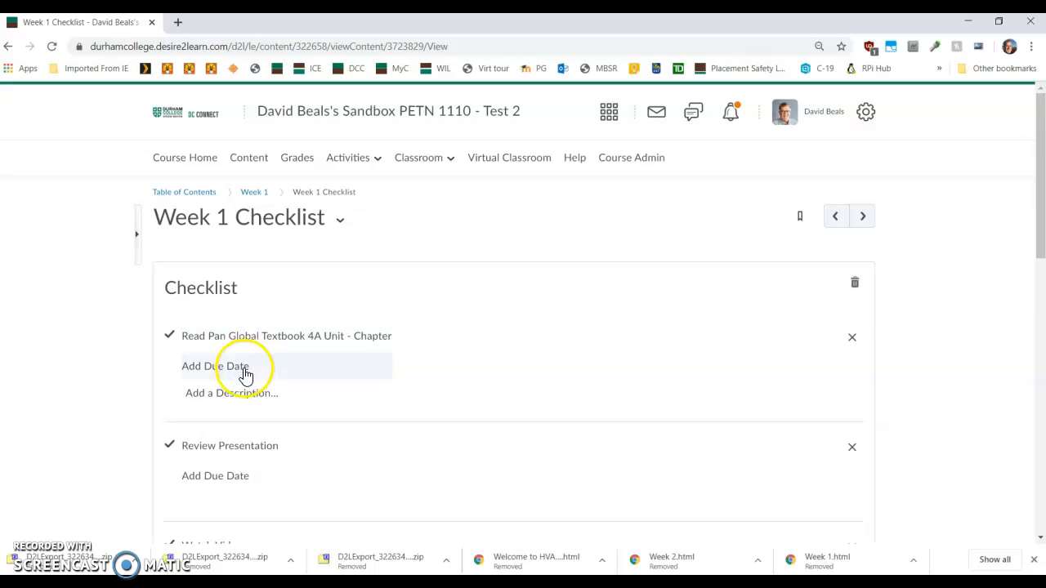
pyautogui.scroll(-1, 317, 414)
pyautogui.scroll(-3, 317, 414)
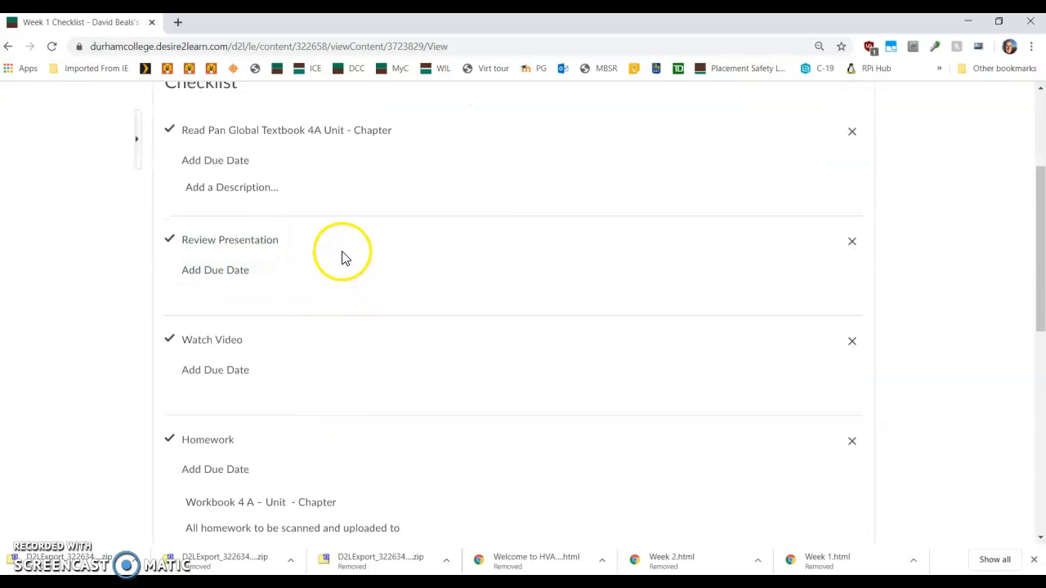
pyautogui.click(374, 296)
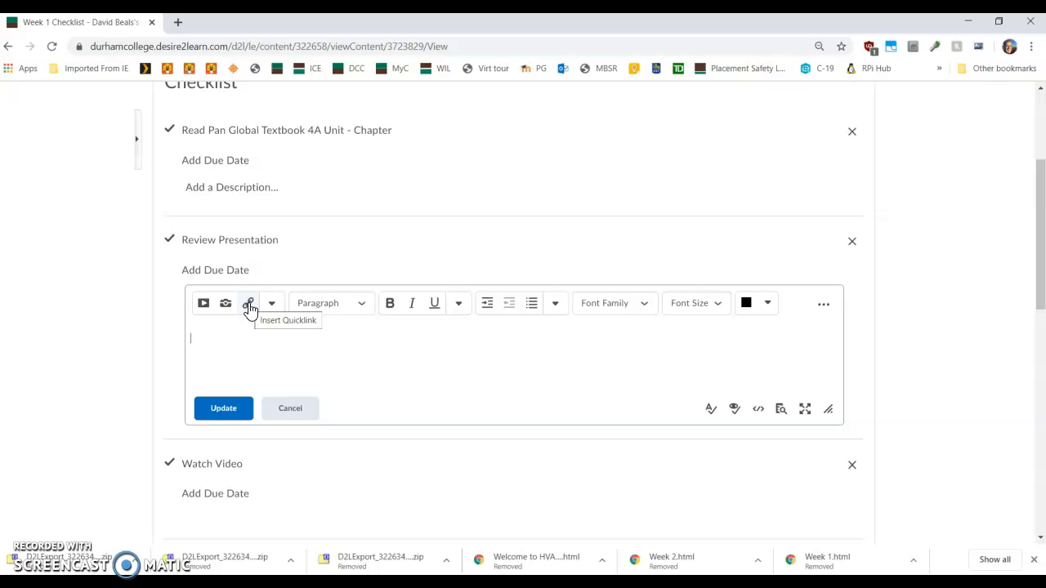
pyautogui.click(284, 406)
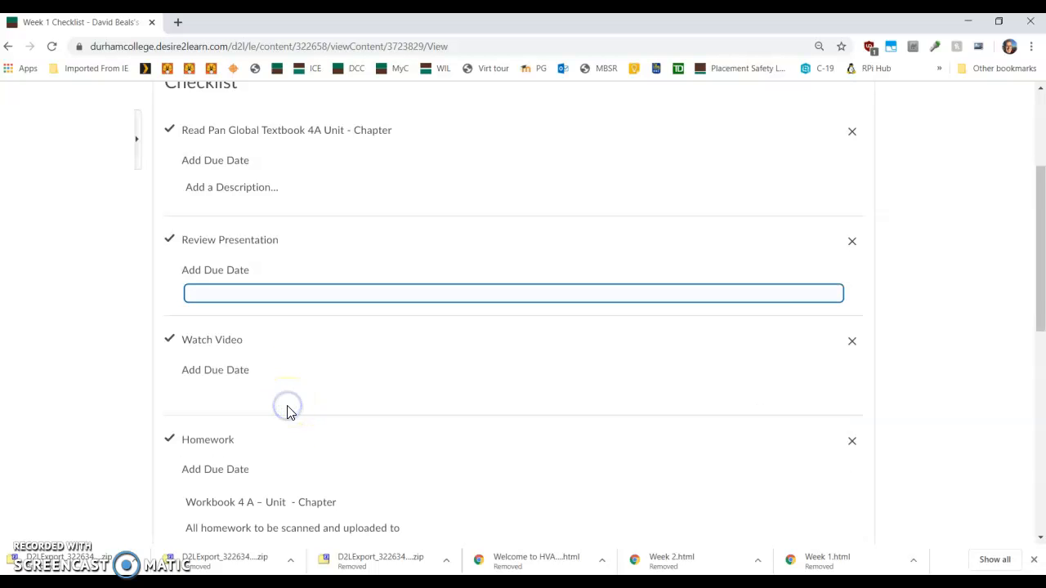
pyautogui.scroll(3, 326, 384)
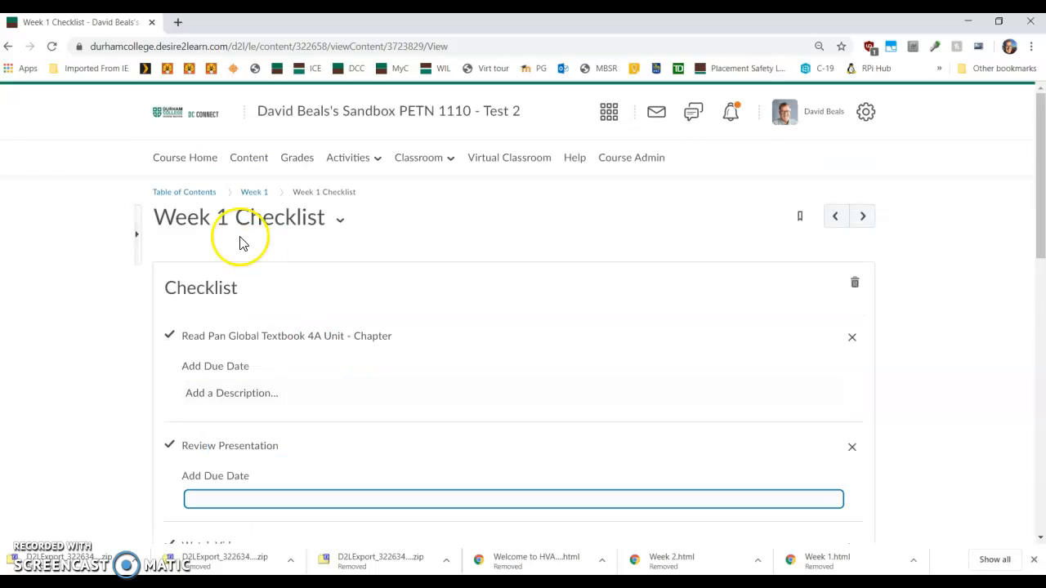
# Step: Examine the Professor Page in the "Welcome - Read This First!" module via the table of contents, and return to the course content
pyautogui.click(198, 193)
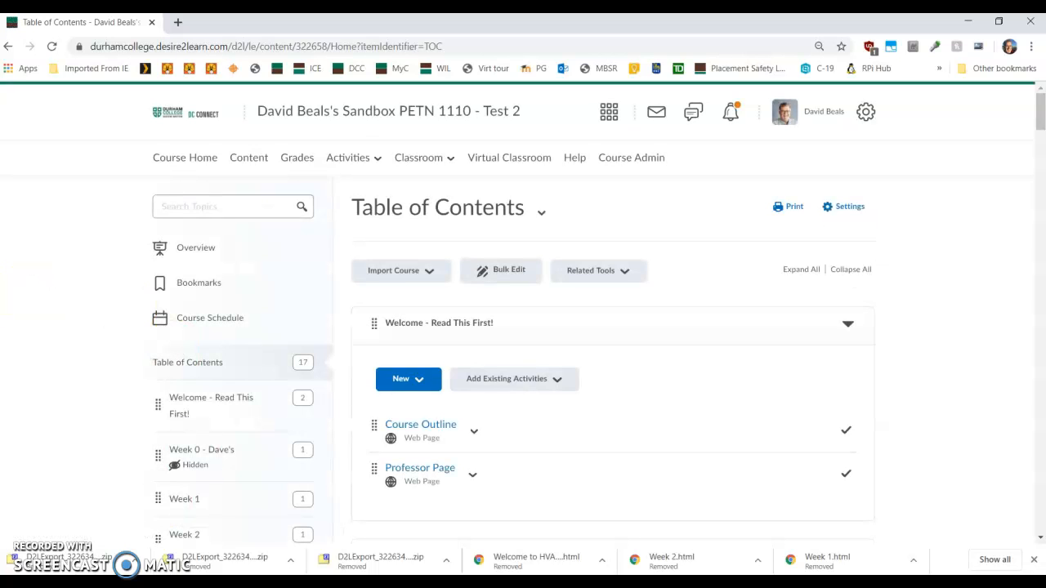
pyautogui.scroll(-2, 522, 327)
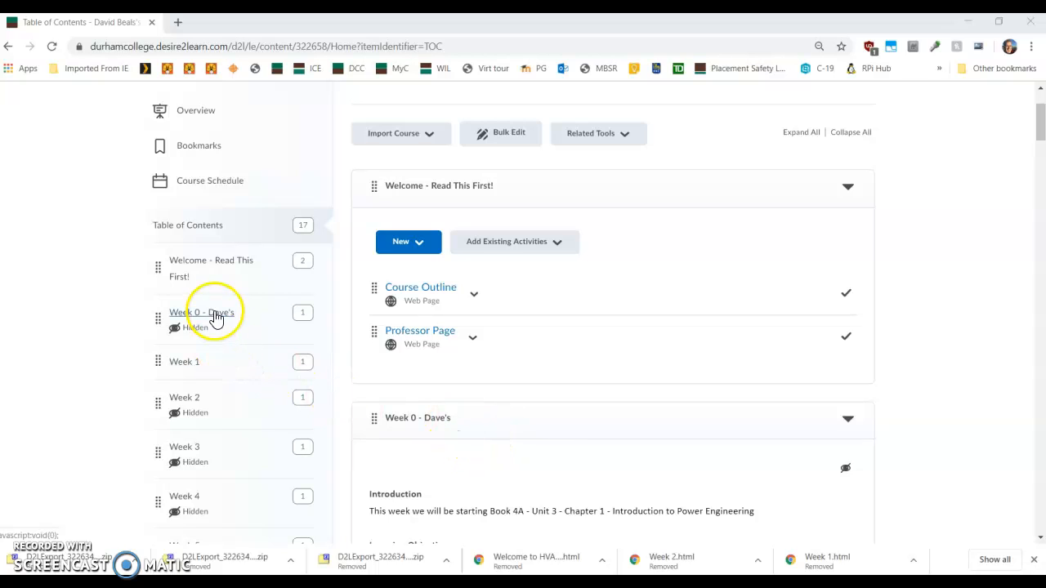
pyautogui.click(198, 270)
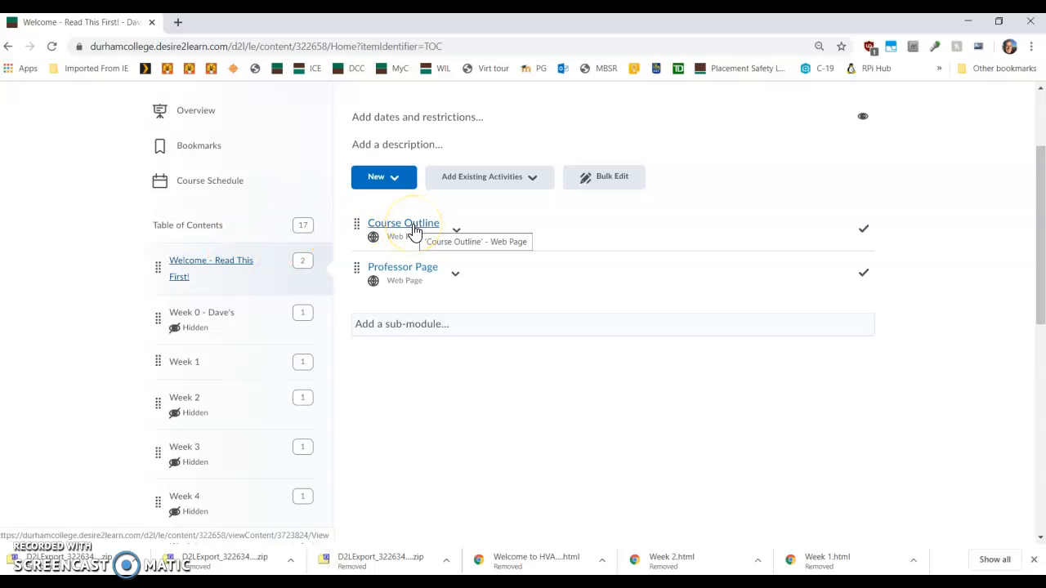
pyautogui.click(415, 233)
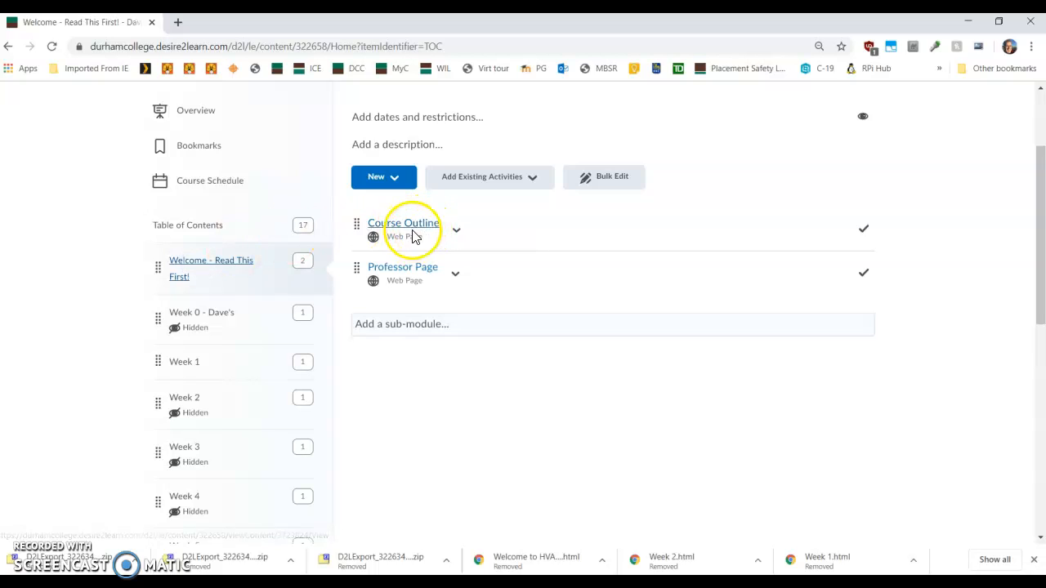
pyautogui.click(415, 272)
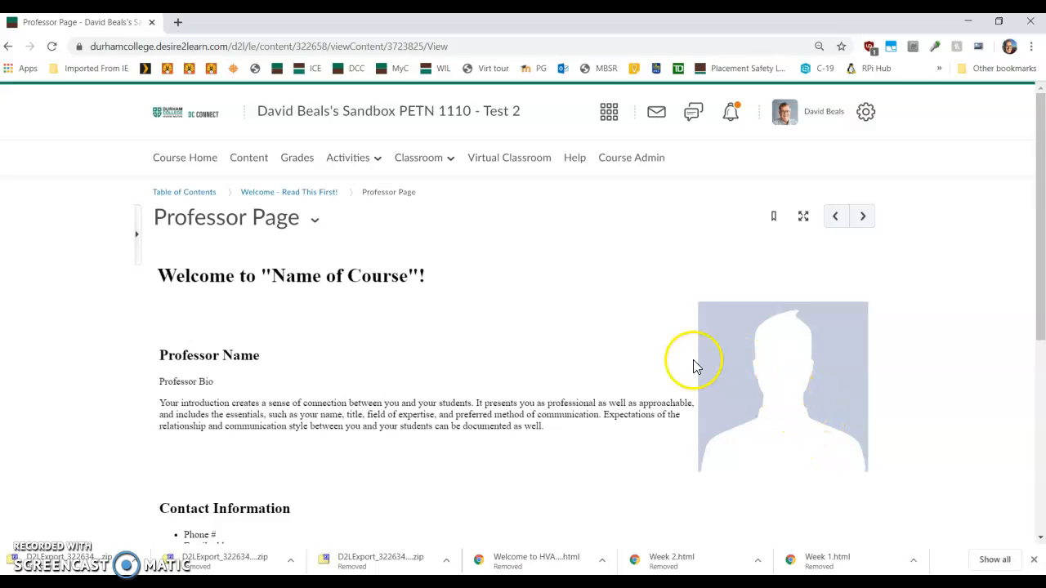
pyautogui.click(247, 163)
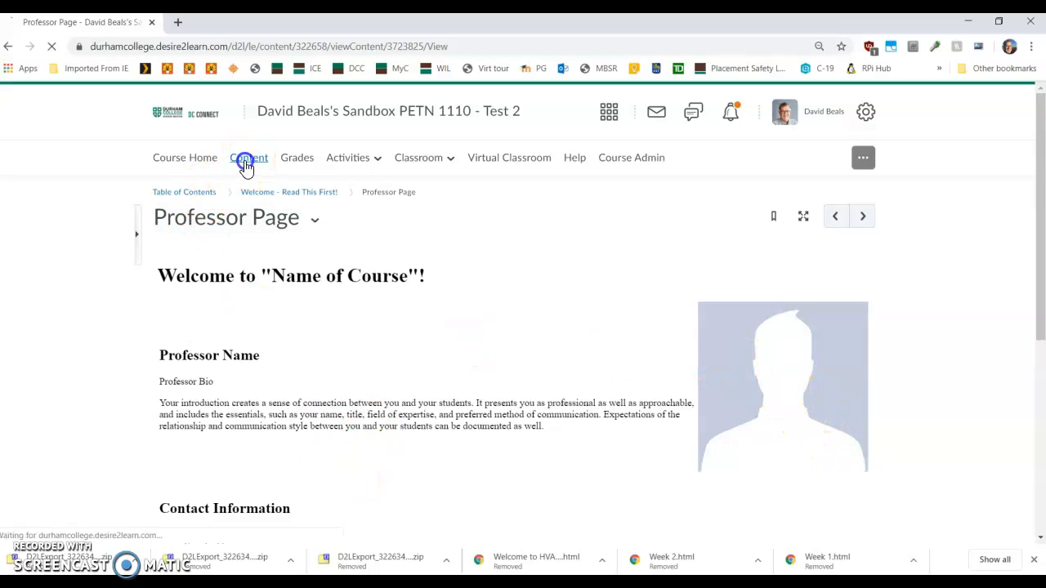